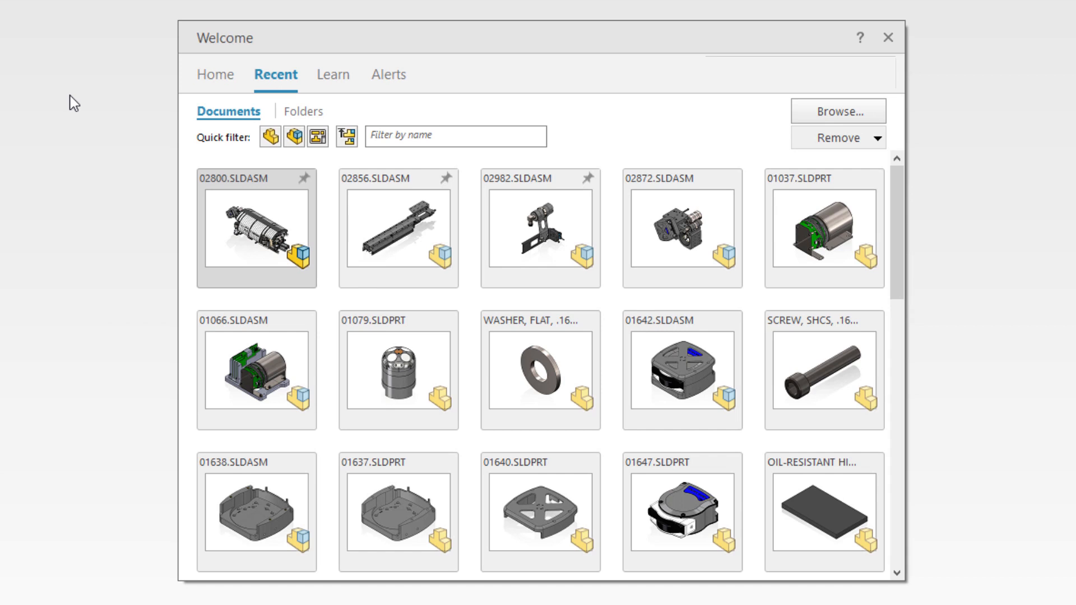
# Step: Open the recent assembly 02800.SLDASM in Lightweight mode
pyautogui.click(307, 281)
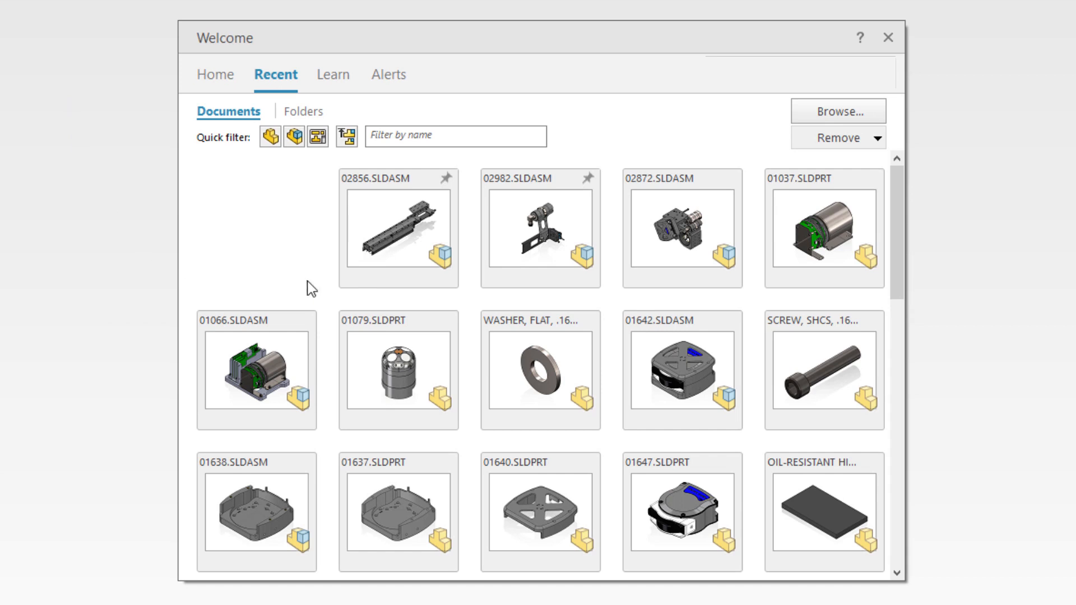
pyautogui.click(438, 301)
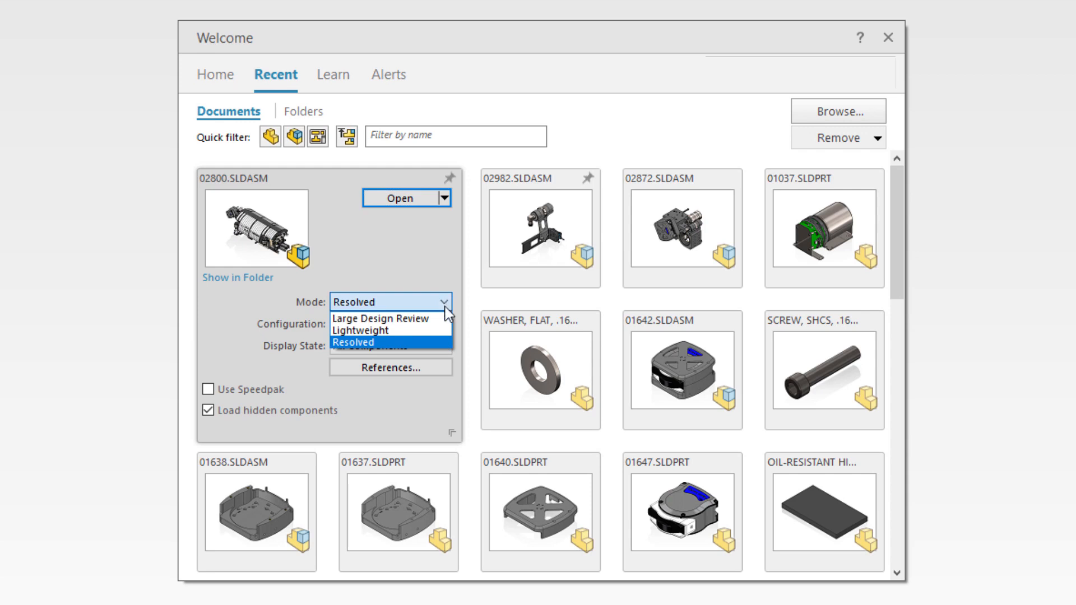
pyautogui.click(434, 328)
pyautogui.click(434, 200)
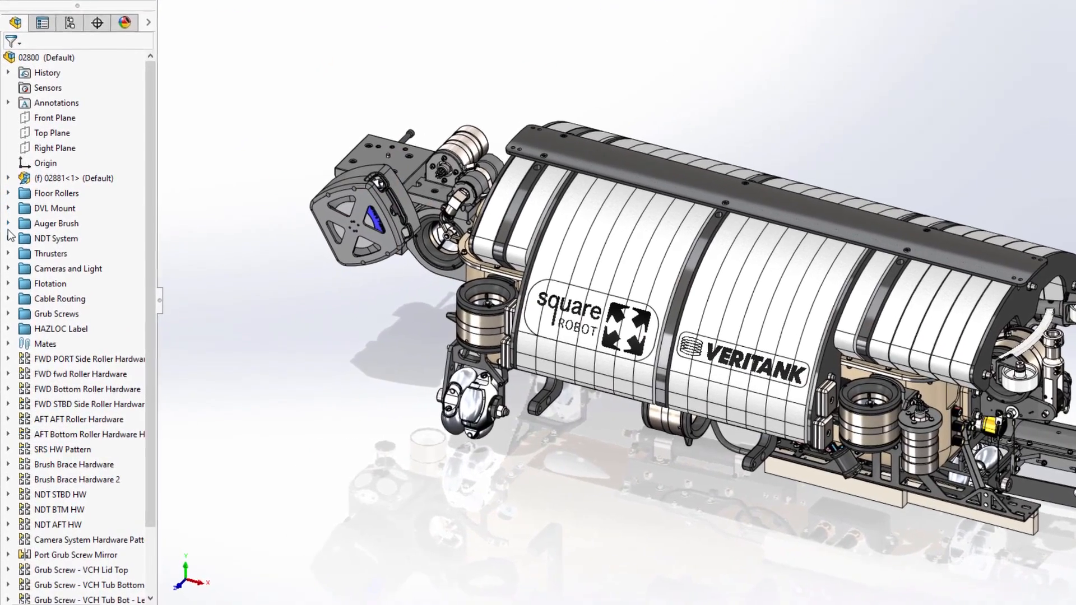
# Step: Examine the Auger Brush folder's contents, including subassembly 02856 and its Brushroll folder
pyautogui.click(8, 229)
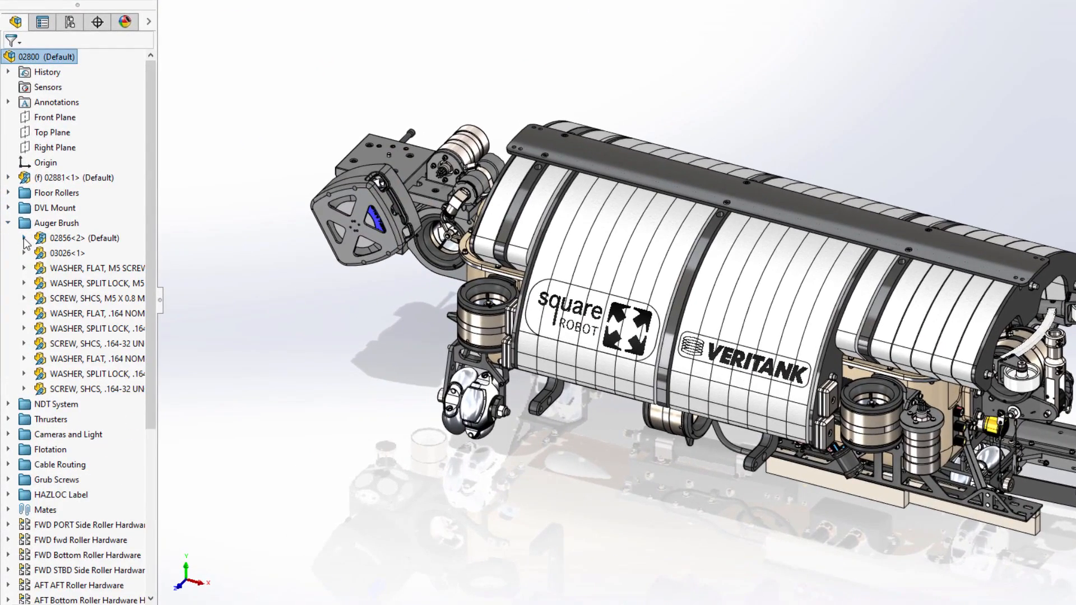
pyautogui.click(23, 238)
pyautogui.scroll(7, 24, 241)
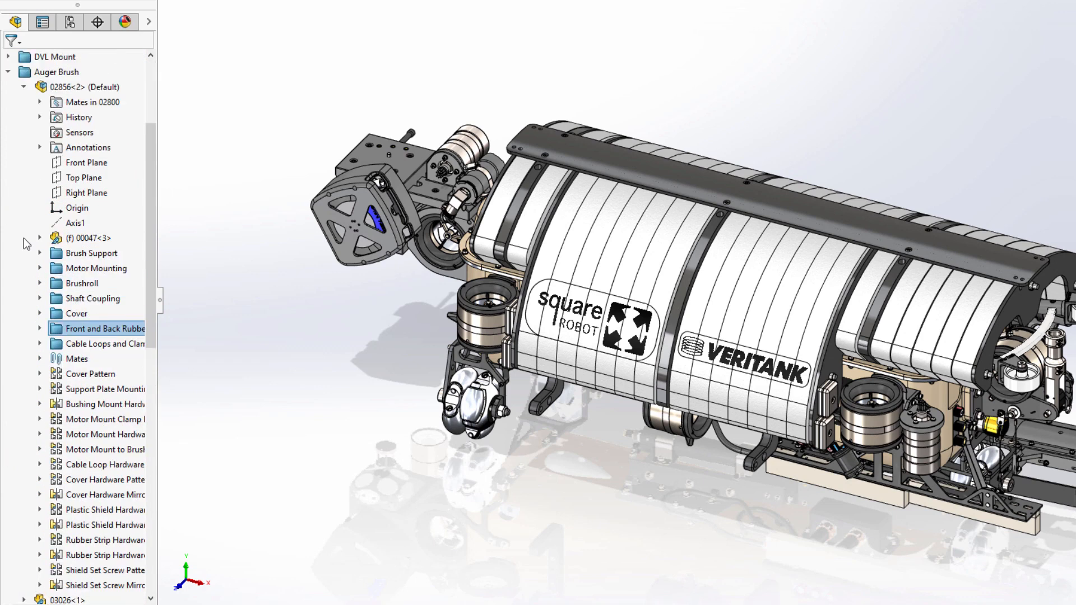
pyautogui.click(40, 329)
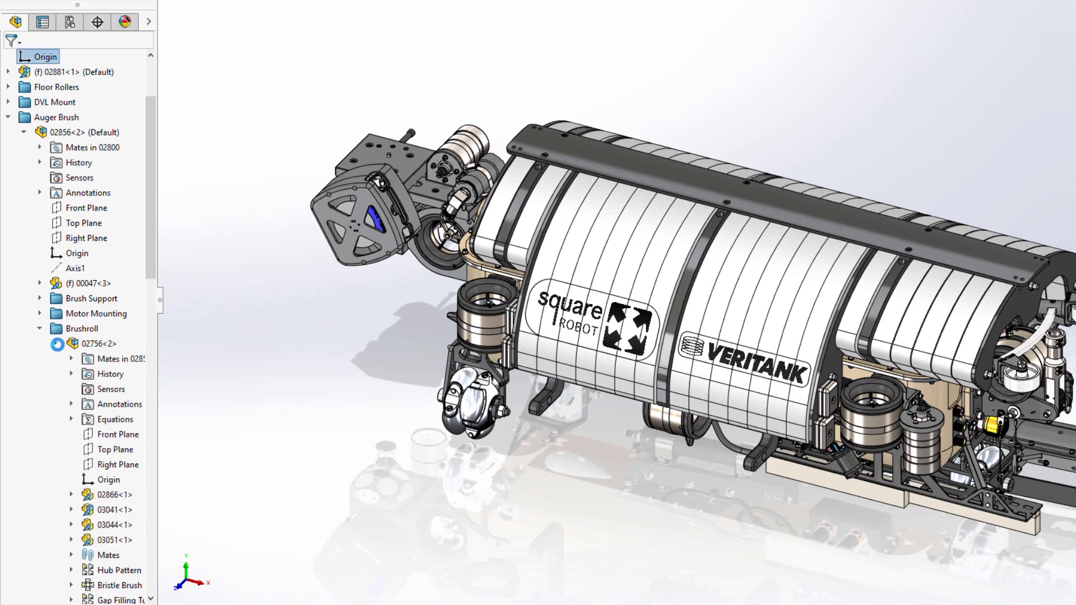
pyautogui.click(56, 343)
pyautogui.click(40, 329)
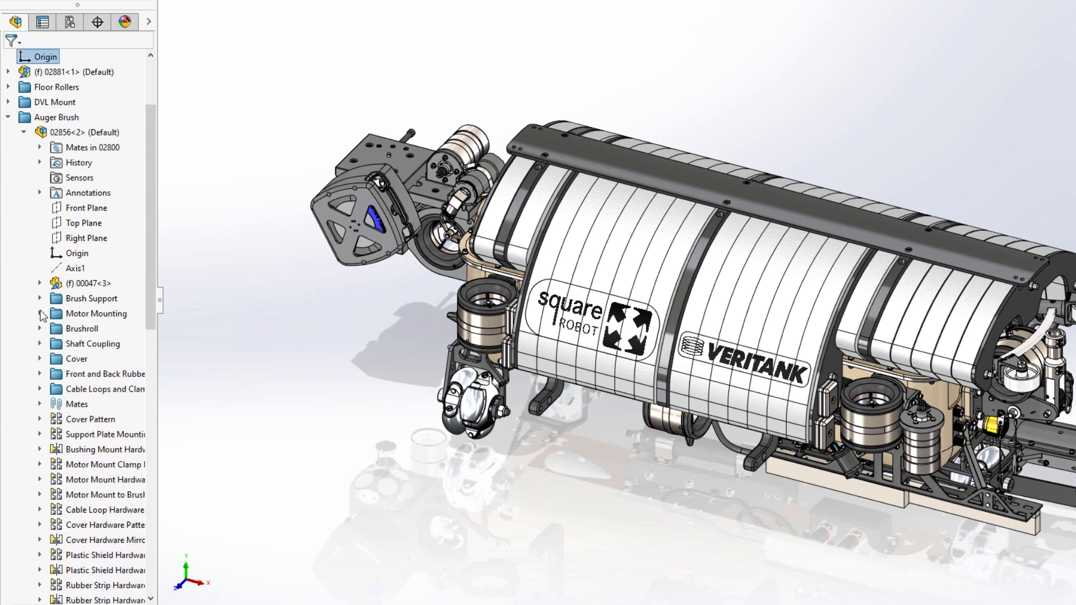
# Step: Open subassembly 02856 from the Auger Brush folder in its own window
pyautogui.click(24, 132)
pyautogui.click(37, 135)
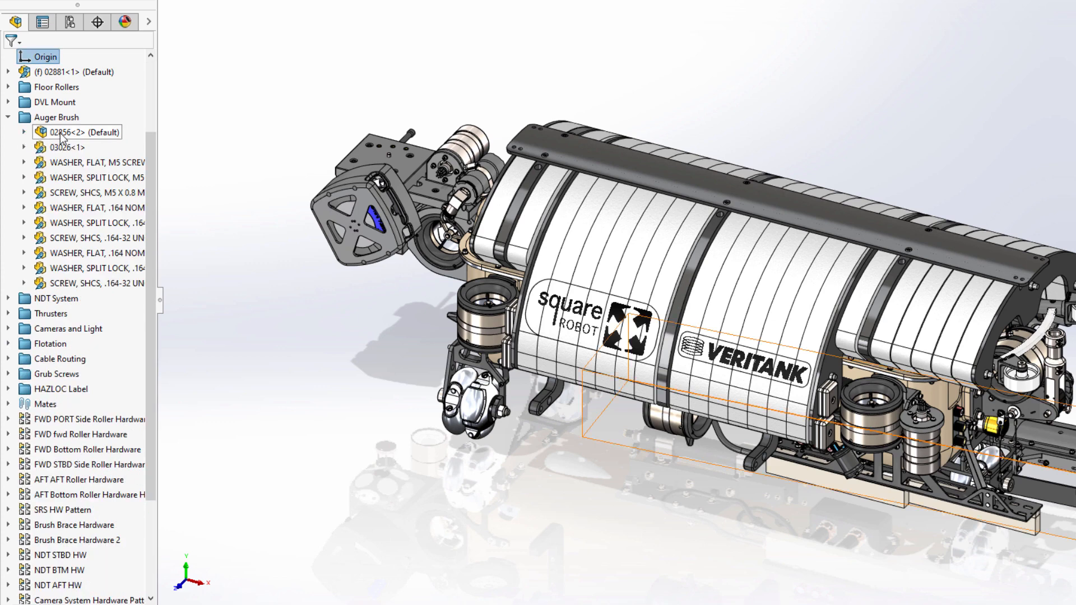
pyautogui.click(71, 102)
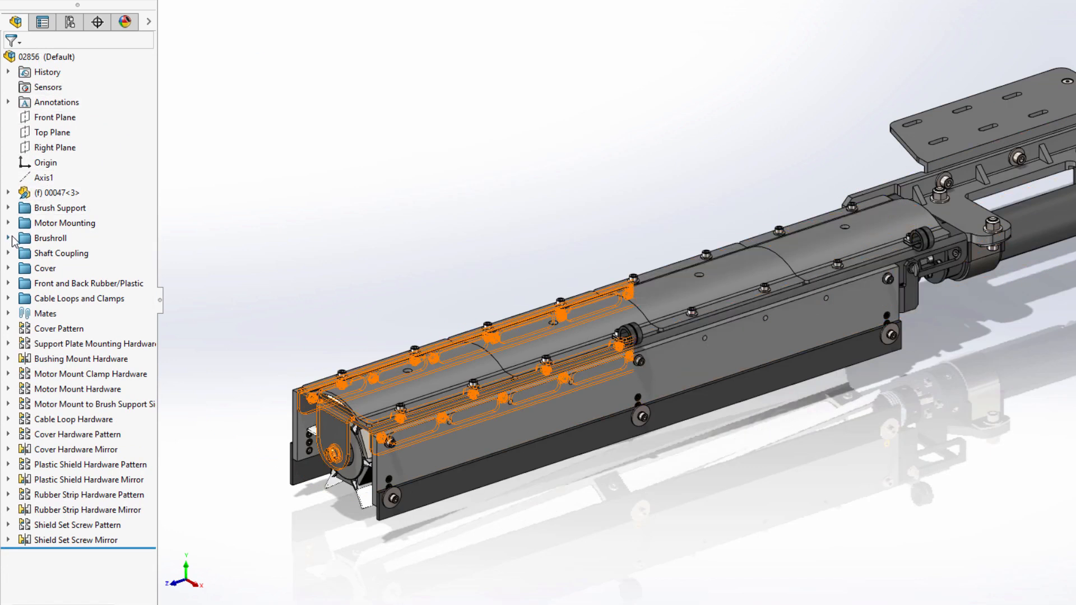
# Step: Examine the structure of subassembly 02756 in the Brushroll folder, including its components 02866 and 03041
pyautogui.click(11, 237)
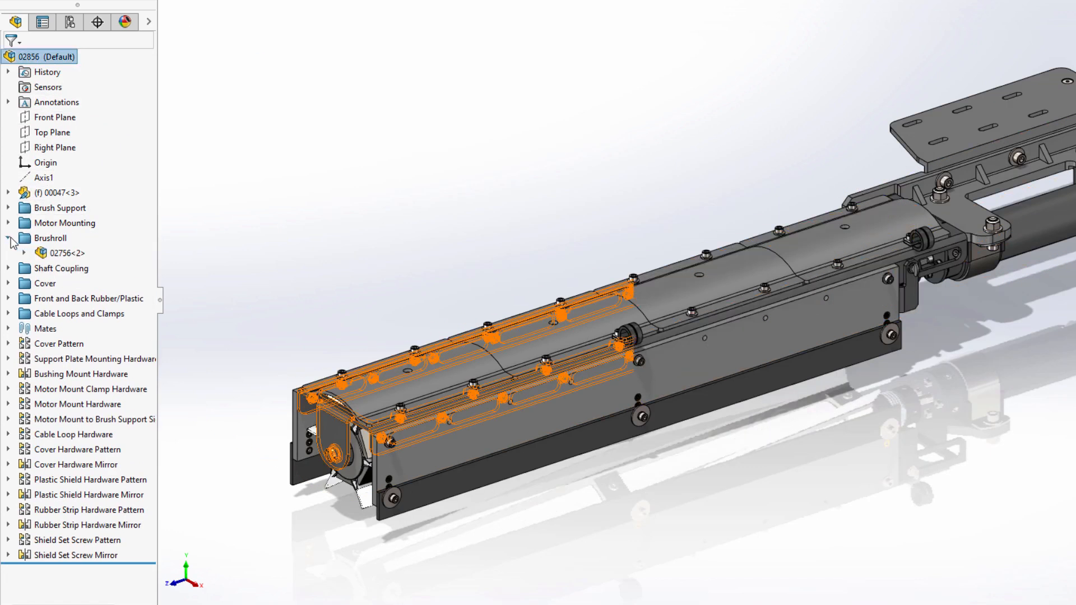
pyautogui.click(24, 253)
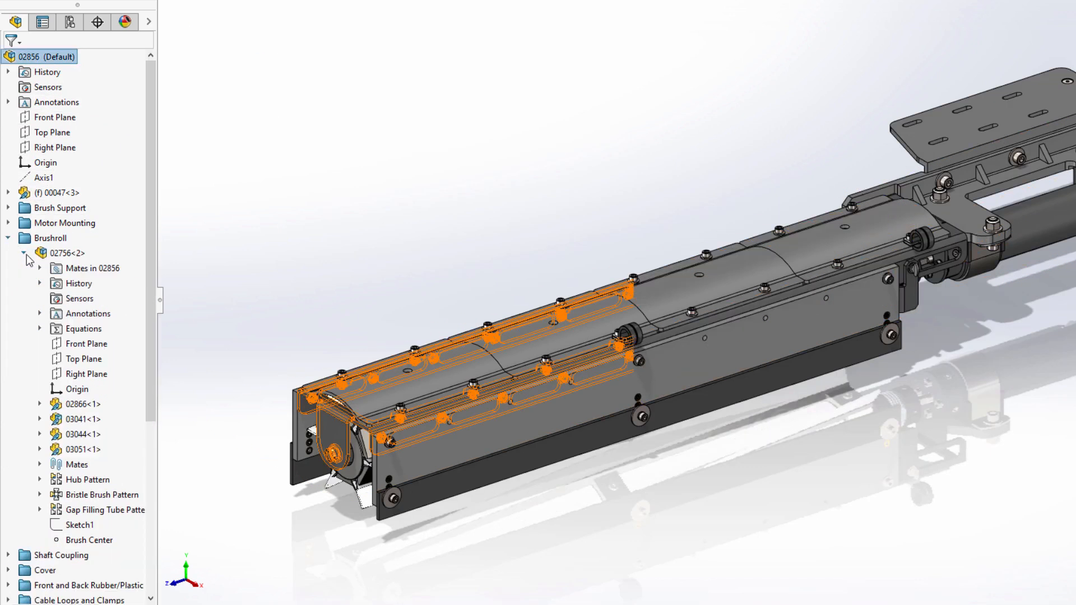
pyautogui.click(40, 419)
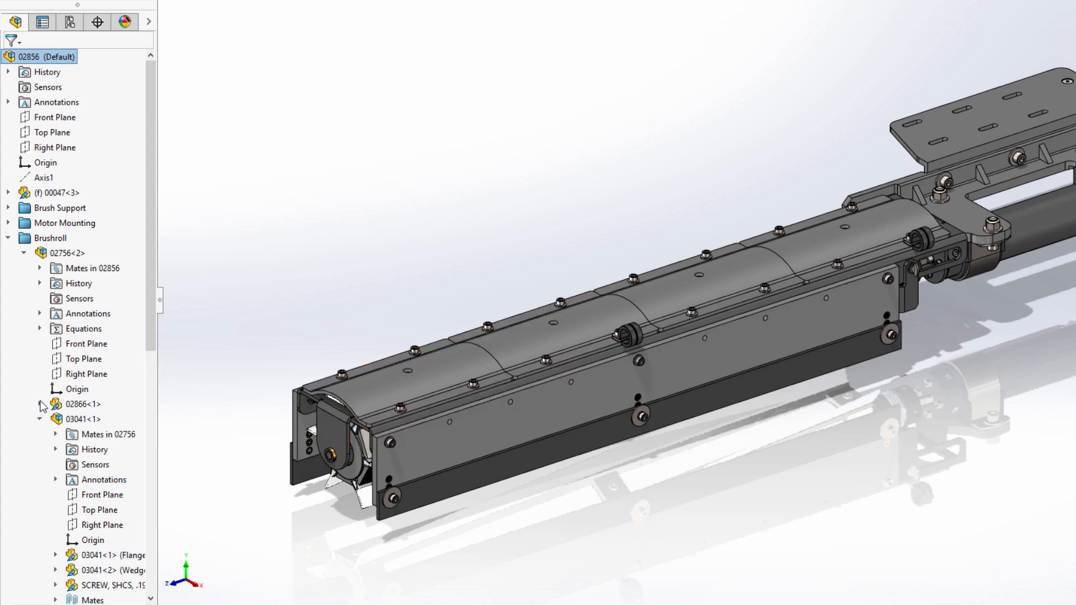
pyautogui.click(40, 401)
pyautogui.click(40, 404)
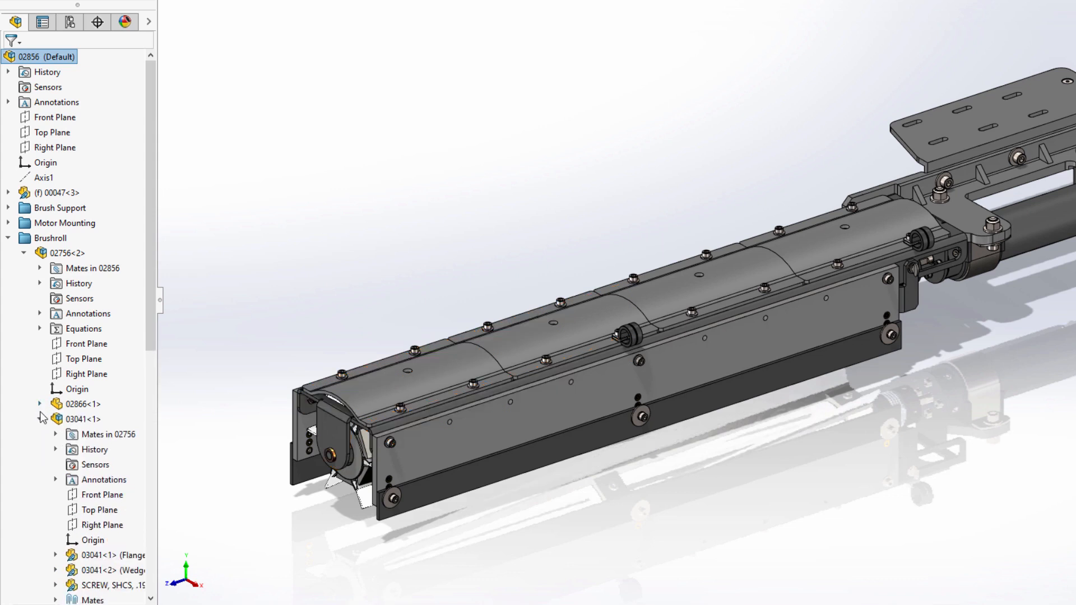
pyautogui.click(40, 419)
pyautogui.click(23, 253)
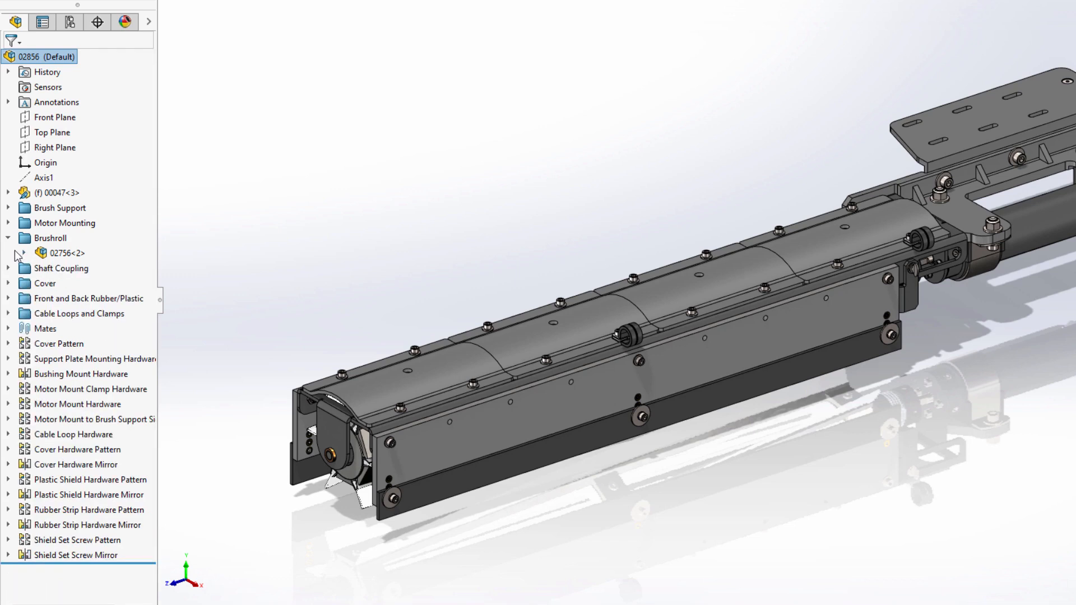
pyautogui.click(9, 238)
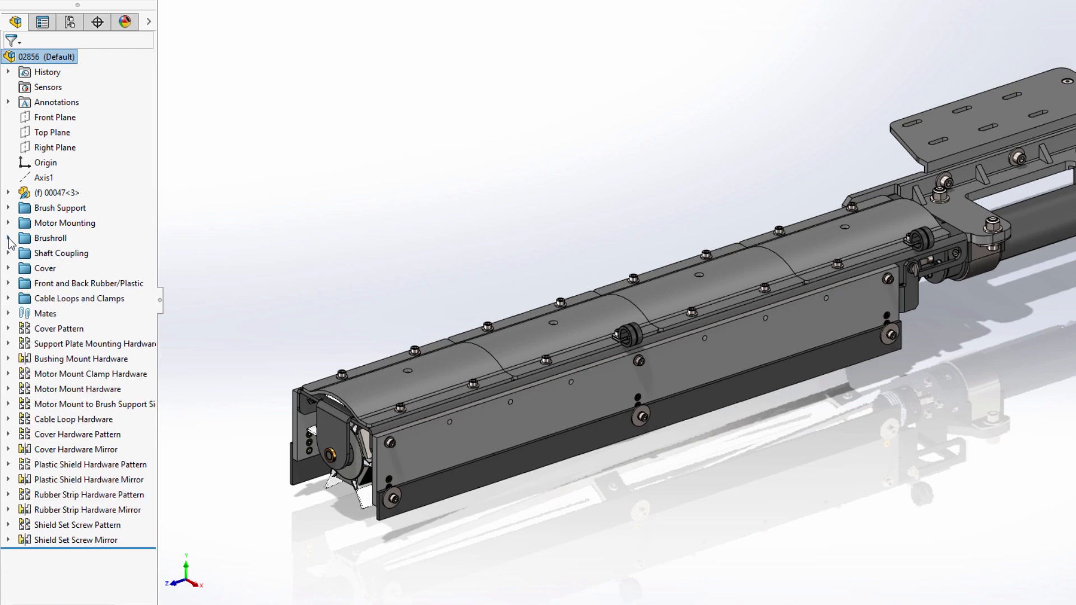
# Step: Compare the No Hardware configuration of 02856 with the Default one, leaving Default active
pyautogui.click(70, 24)
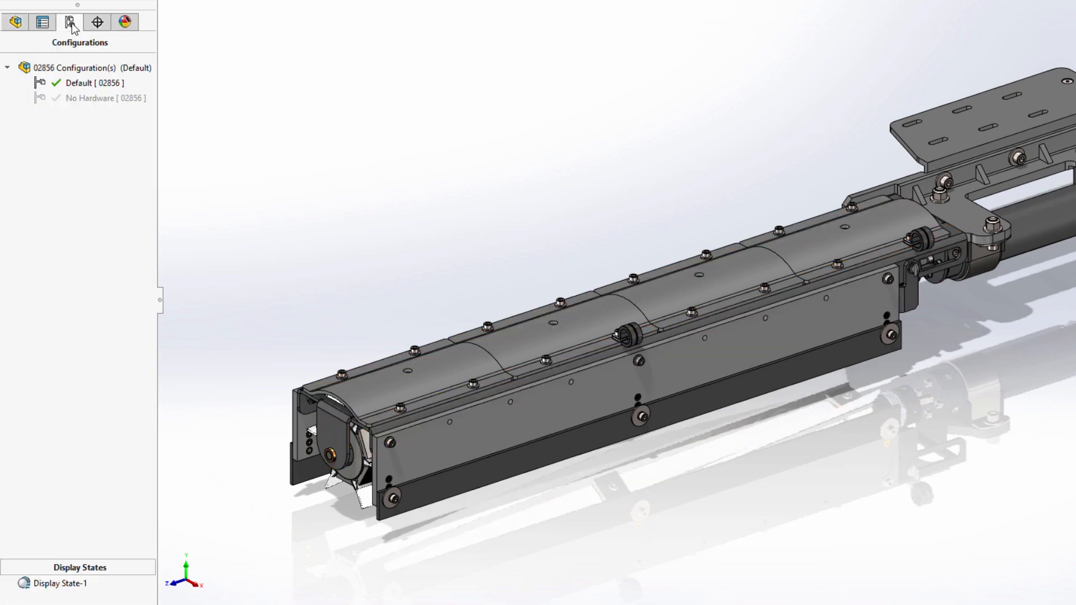
pyautogui.doubleClick(83, 94)
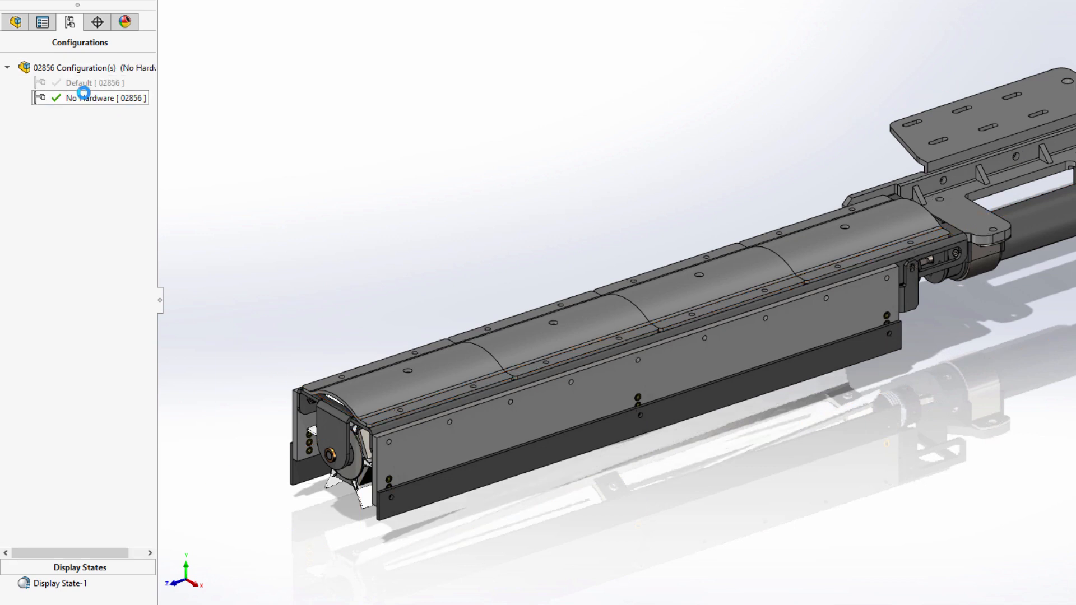
pyautogui.doubleClick(85, 84)
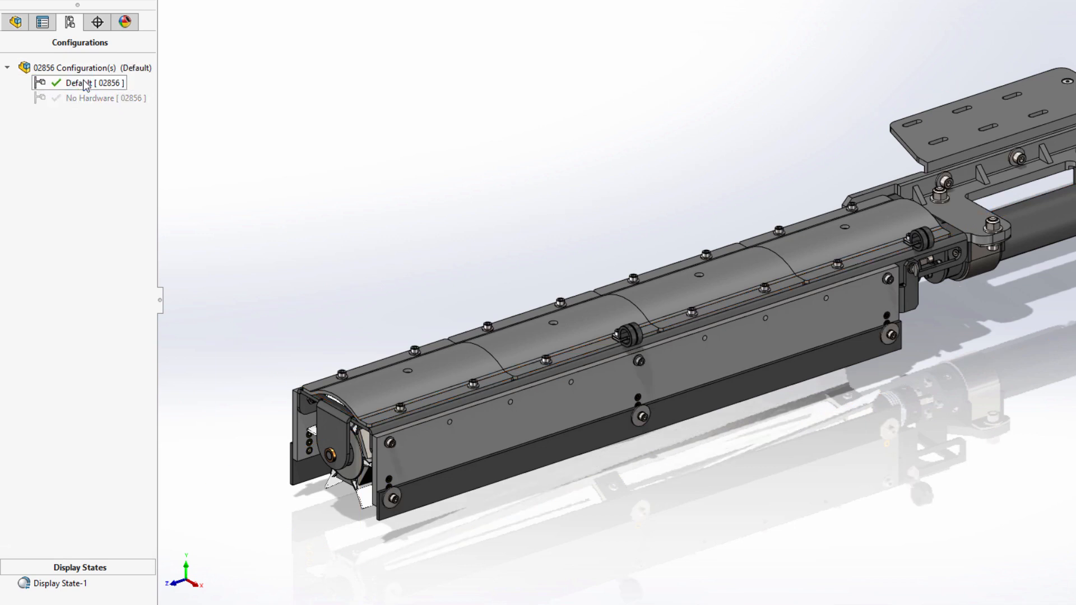
pyautogui.click(16, 23)
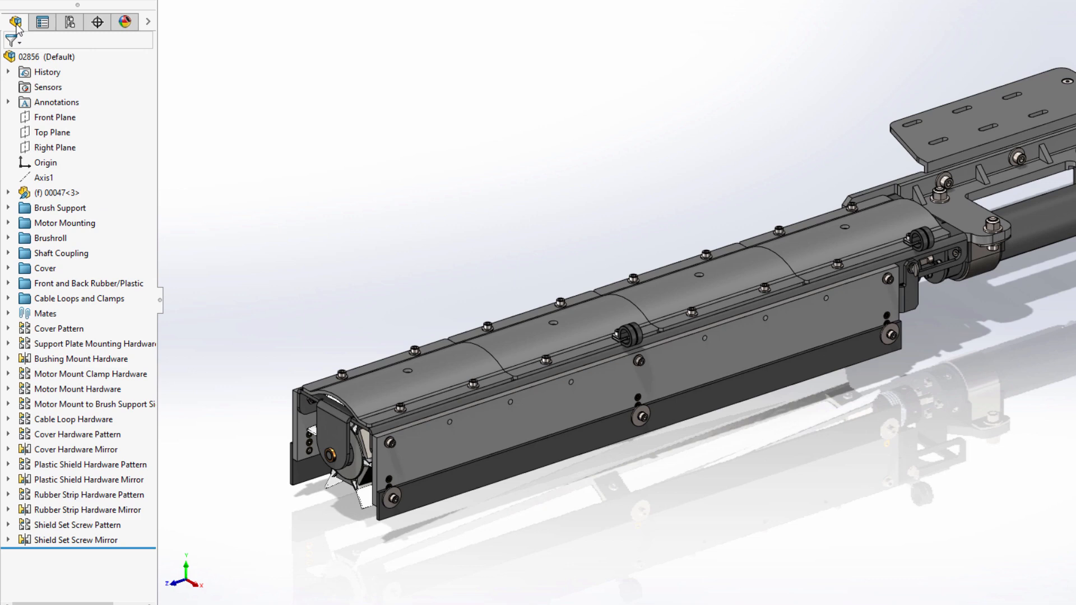
# Step: Set all lightweight components of the top assembly 02856 to resolved
pyautogui.click(45, 56)
pyautogui.rightClick(45, 57)
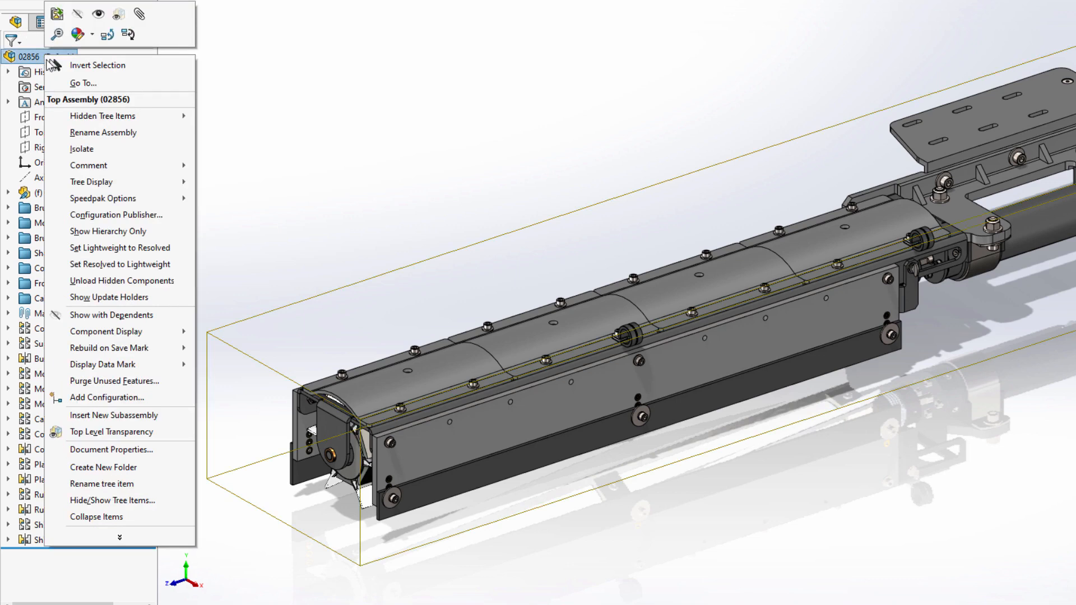
pyautogui.click(118, 244)
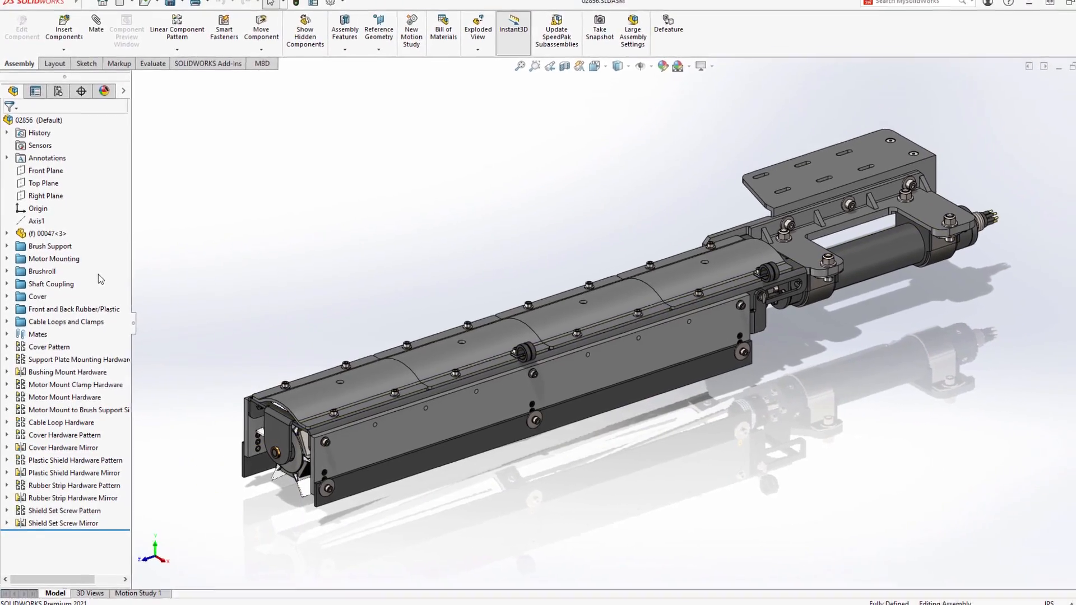
# Step: Run Performance Evaluation on 02856 and show its Rebuild Performance details, collapsing the Display Performance section
pyautogui.click(150, 69)
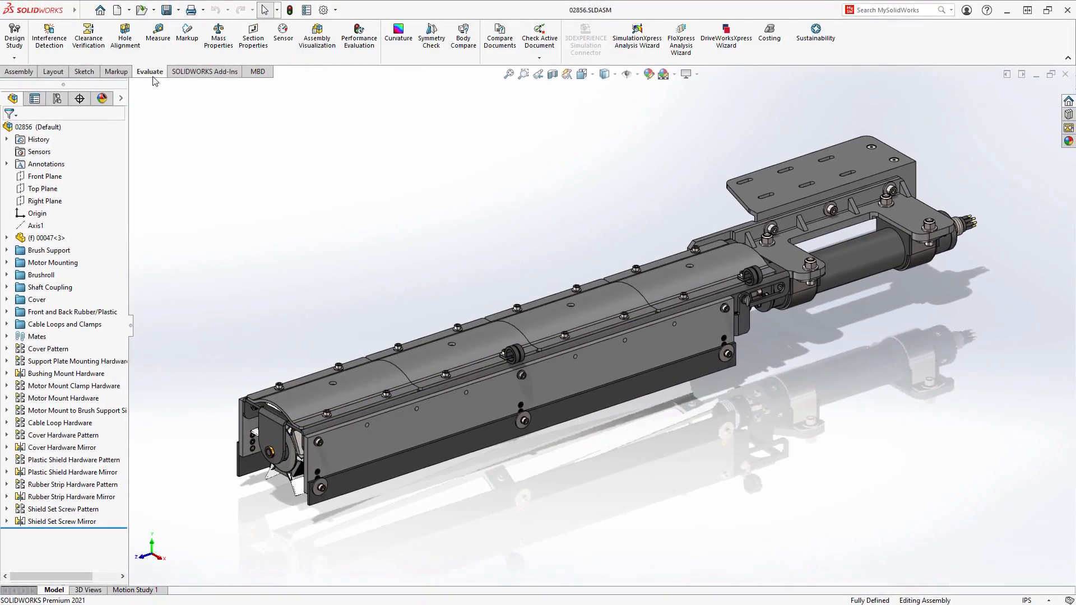
pyautogui.click(358, 39)
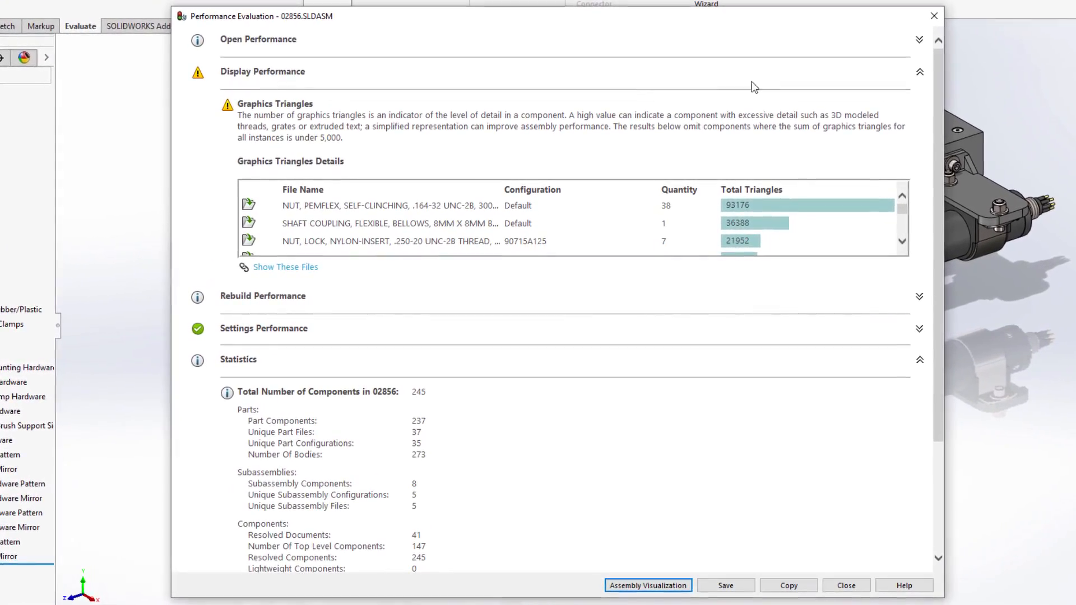
pyautogui.click(919, 72)
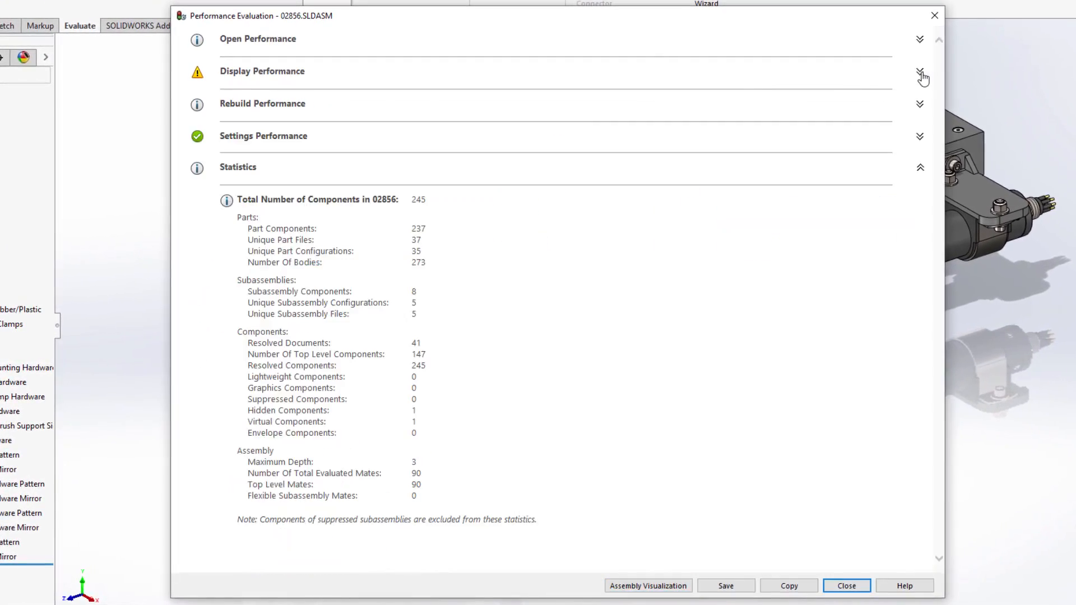
pyautogui.click(921, 104)
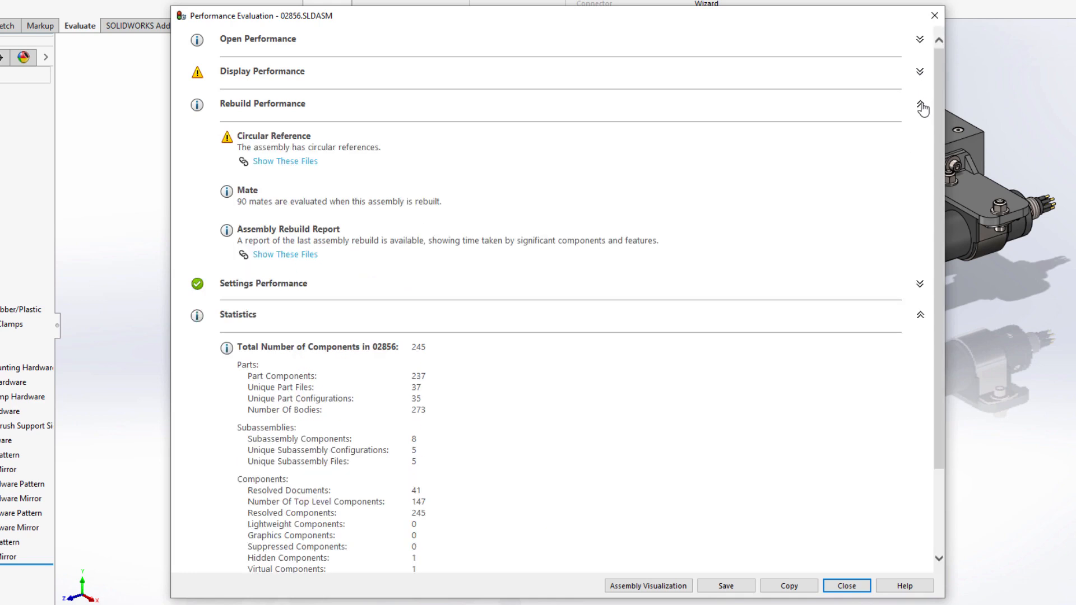
# Step: Review the referencing features listed in the circular reference report, and close the report and the performance evaluation
pyautogui.click(290, 164)
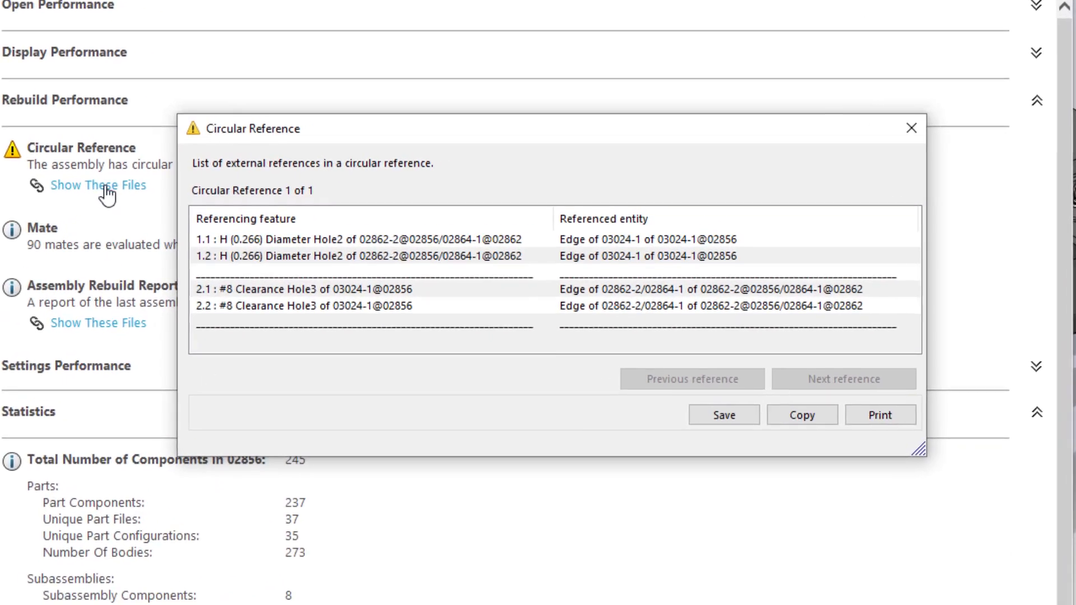
pyautogui.click(334, 239)
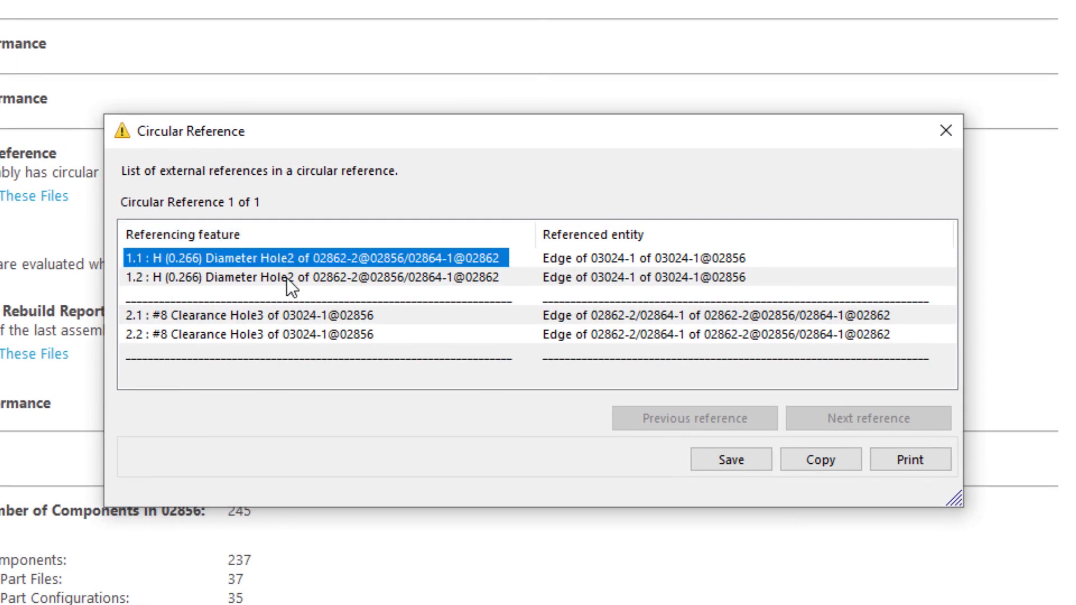
pyautogui.click(287, 277)
pyautogui.click(286, 315)
pyautogui.click(282, 335)
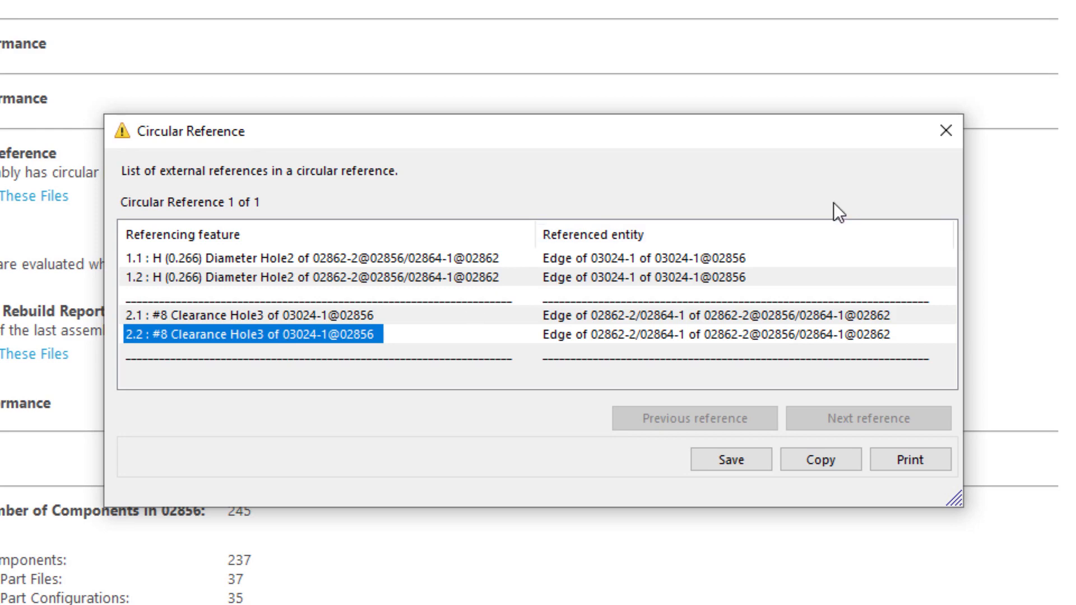
pyautogui.click(946, 130)
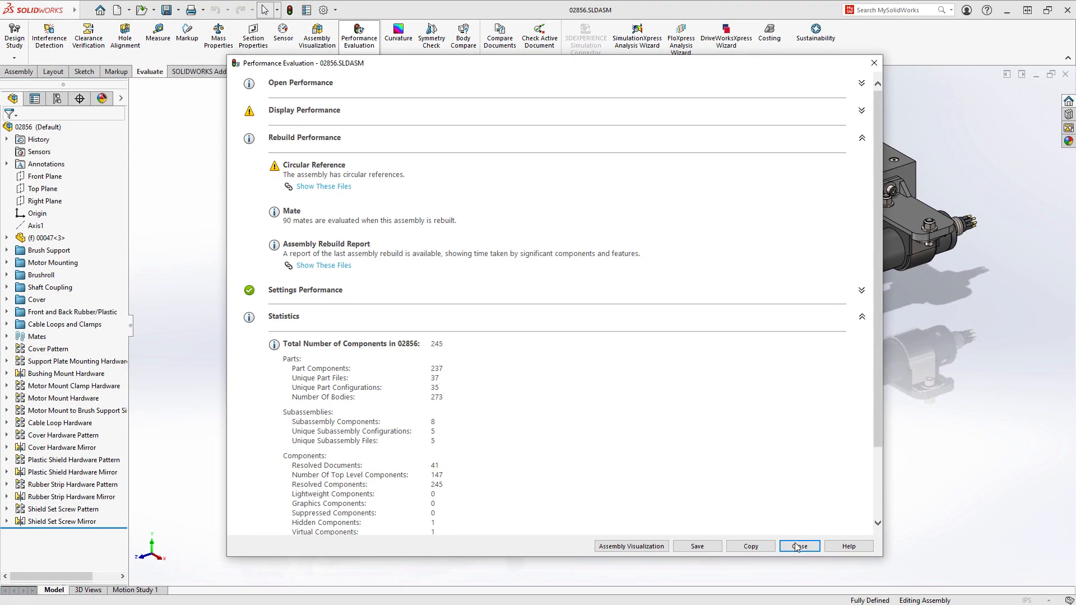
pyautogui.click(801, 548)
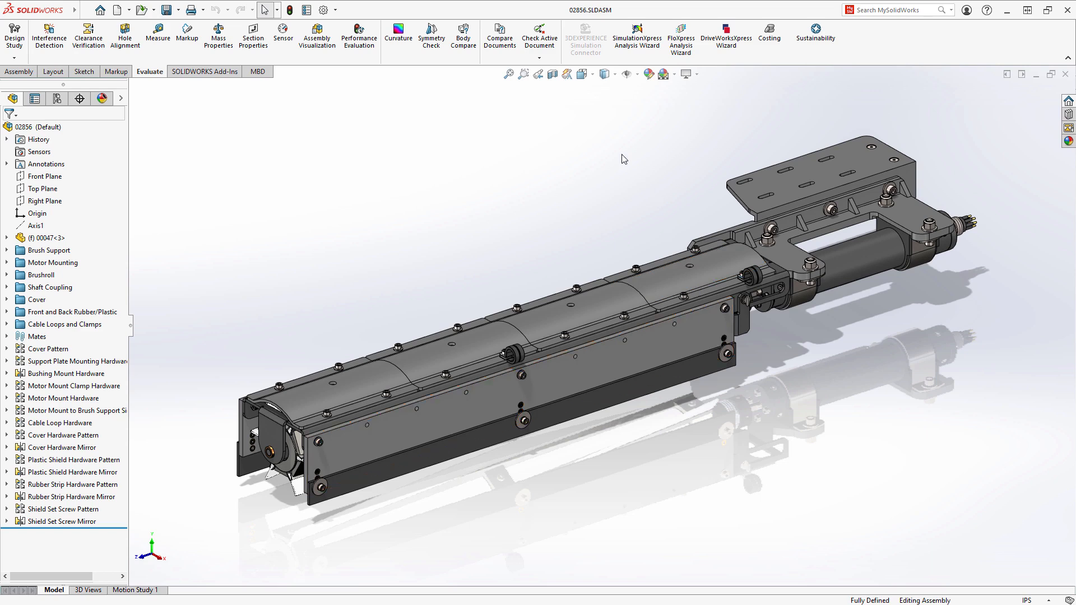
# Step: Apply the saved Circular Reference view and isolate components 02864 and 03024
pyautogui.click(585, 77)
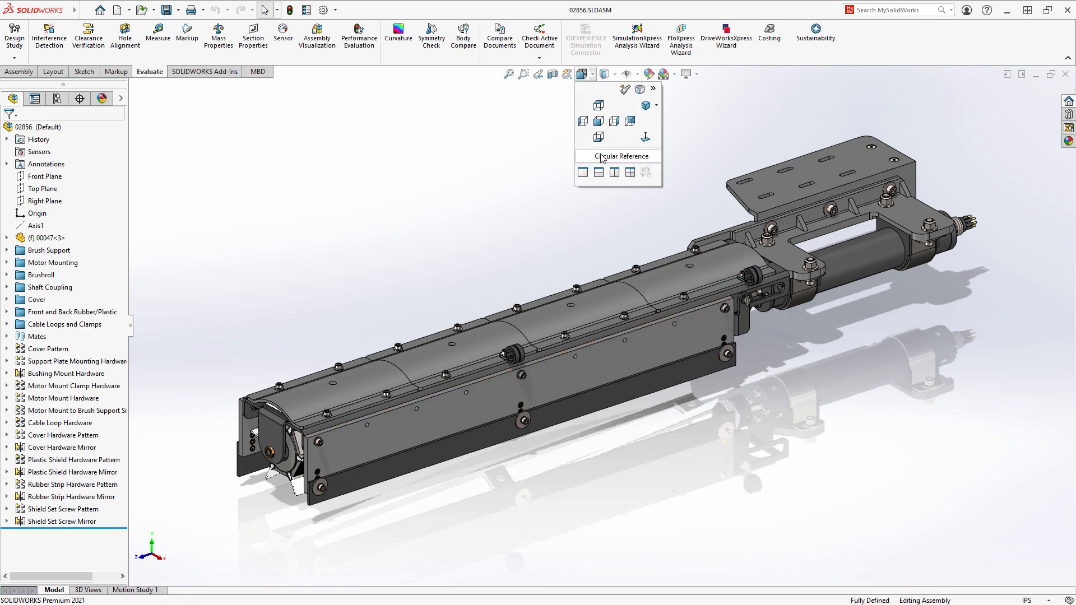
pyautogui.click(600, 155)
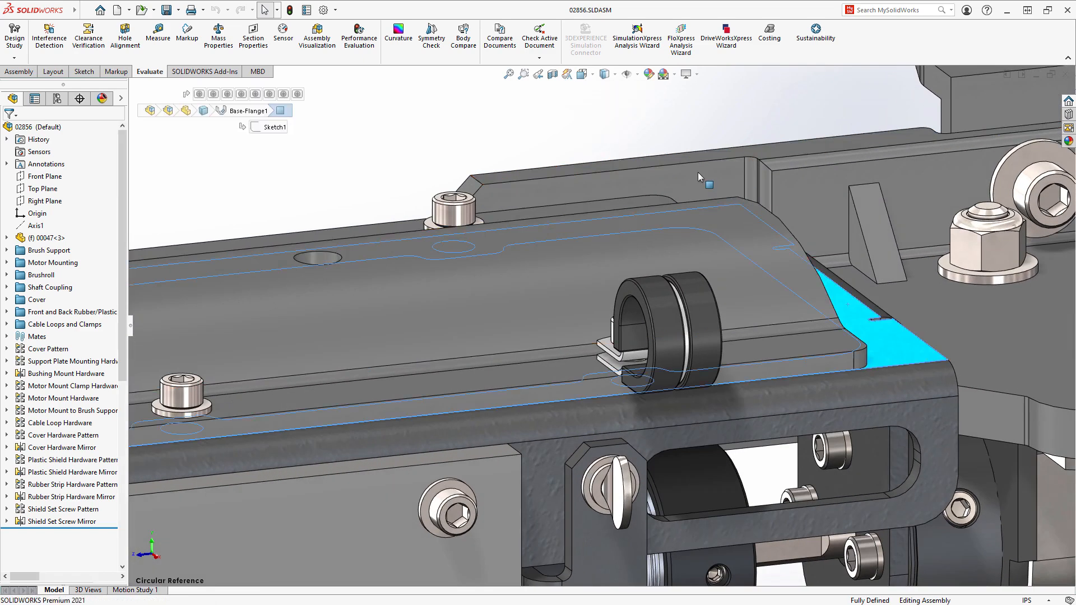
pyautogui.rightClick(462, 132)
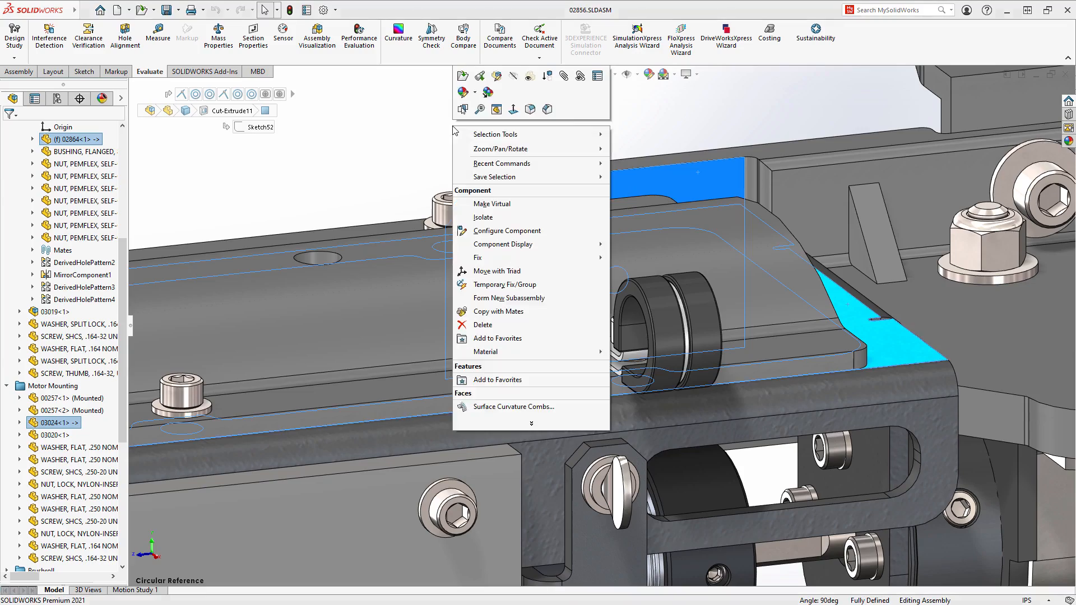
pyautogui.click(485, 218)
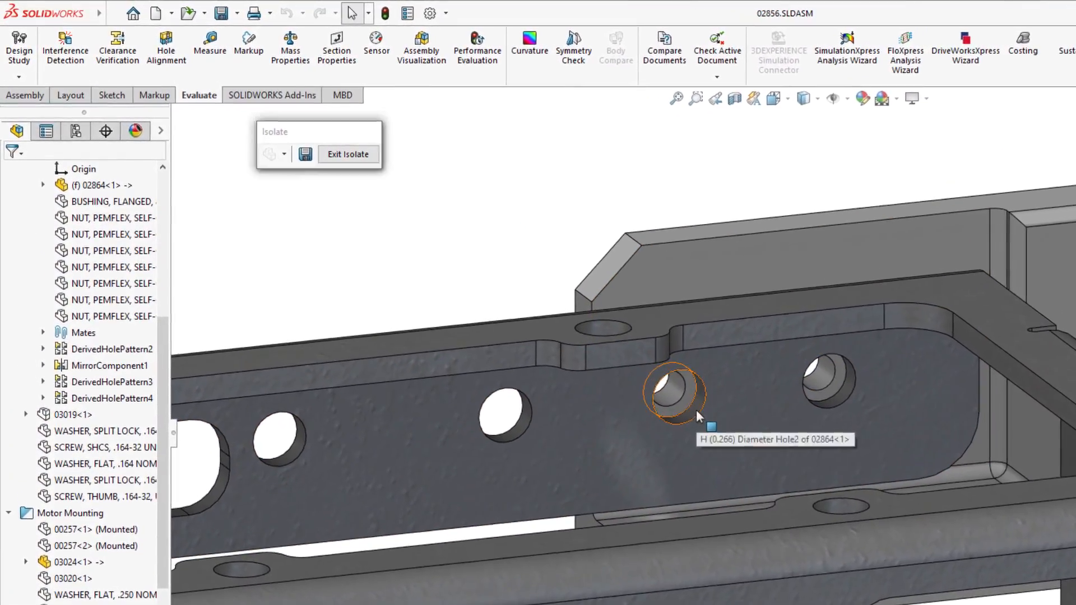
# Step: Open the position sketch of the H diameter holes in 02864, inspect its external Concentric7 and Concentric8 relations, and exit without changes
pyautogui.click(637, 372)
pyautogui.click(735, 345)
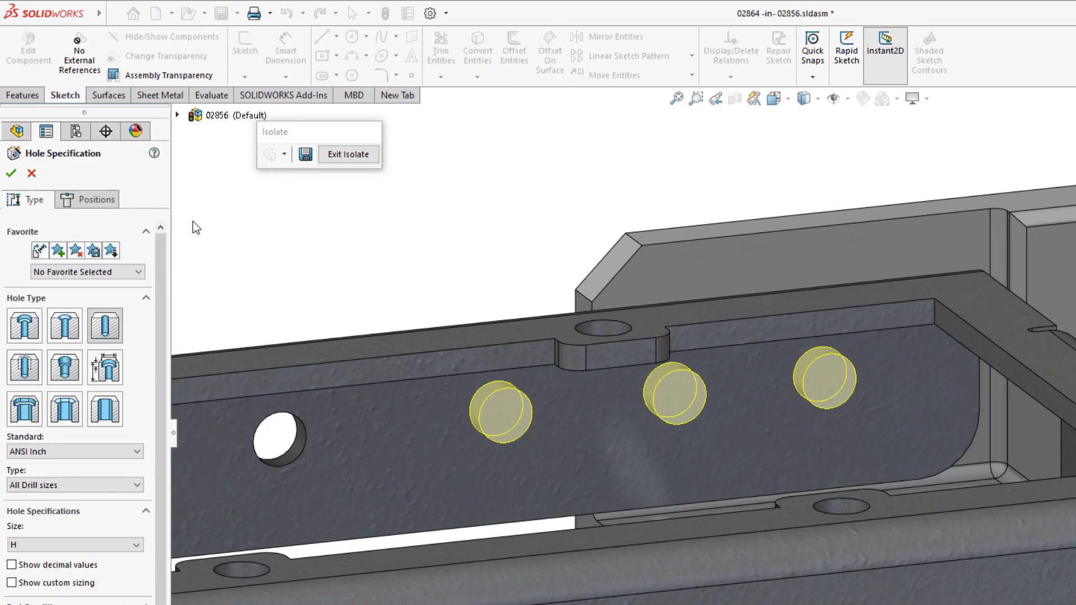
pyautogui.click(96, 201)
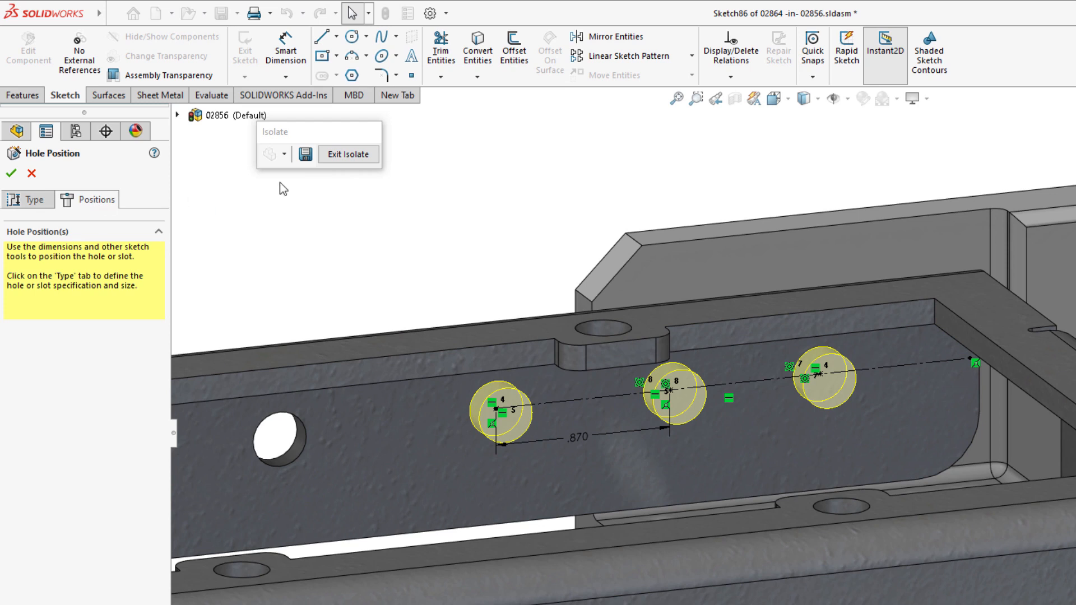
pyautogui.click(729, 53)
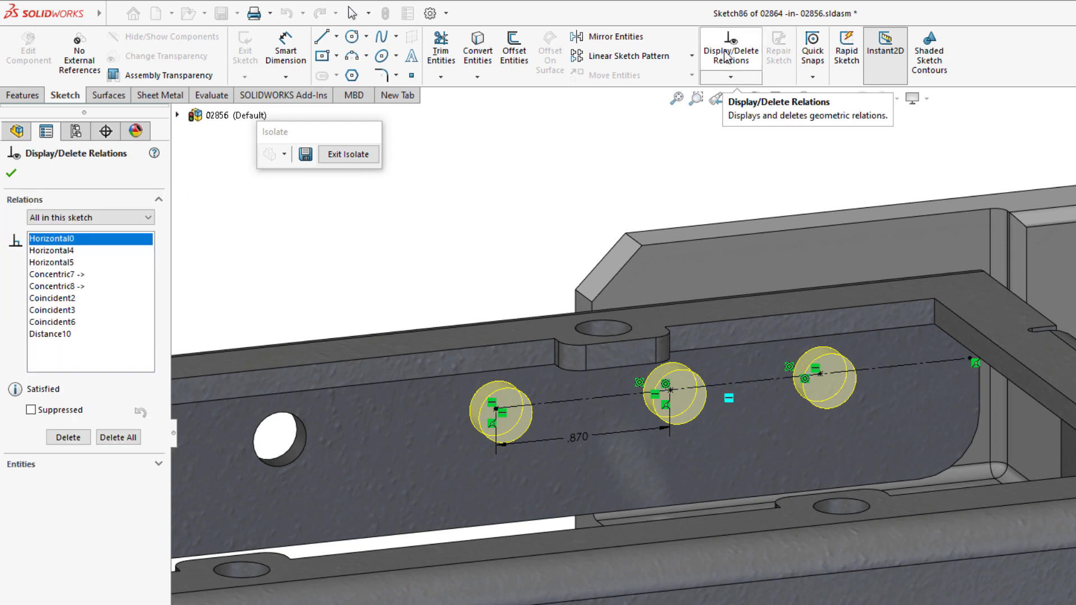
pyautogui.click(65, 279)
pyautogui.click(60, 287)
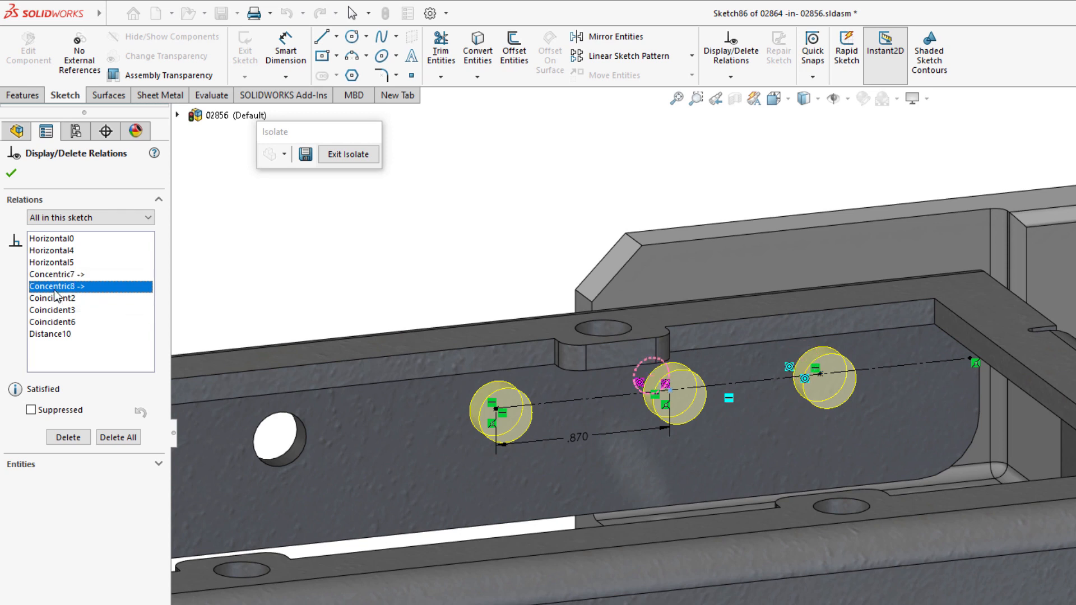
pyautogui.click(10, 173)
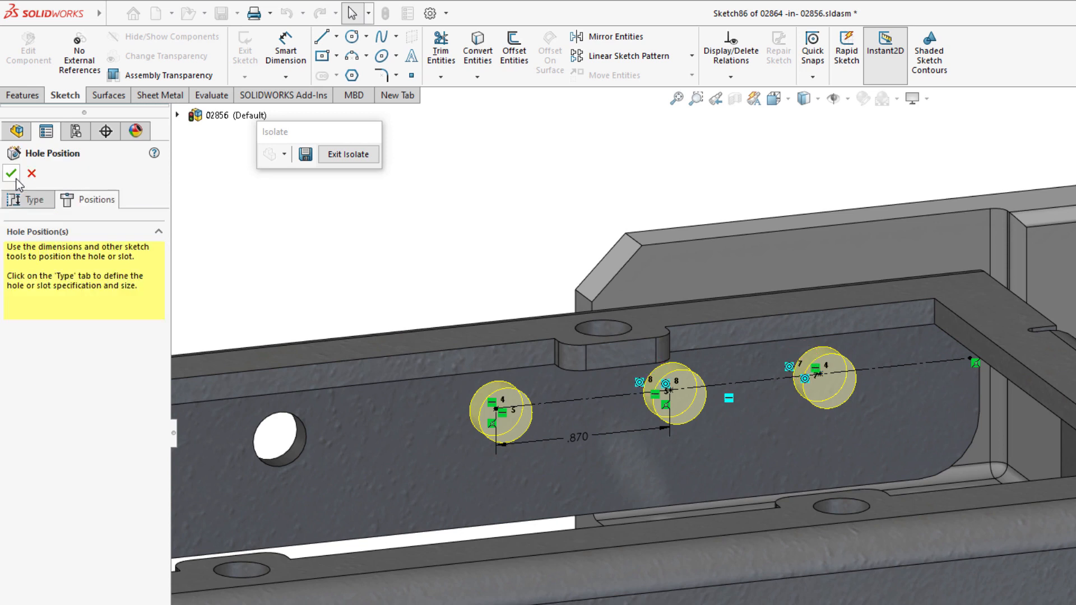
pyautogui.click(31, 174)
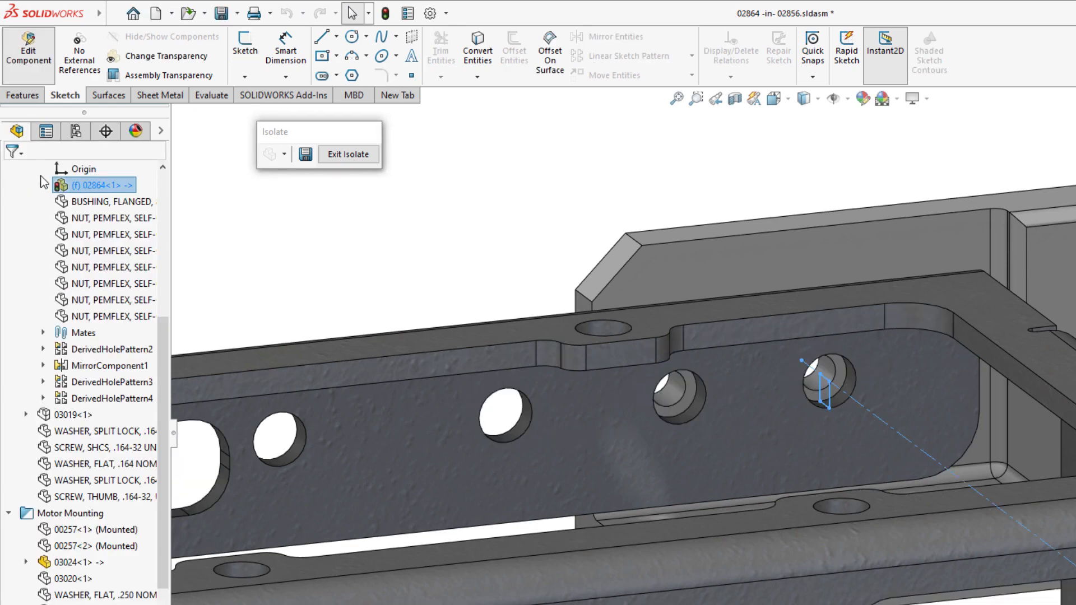
# Step: Delete the external Concentric1 and Concentric2 relations from the position sketch of the #8 clearance holes in 03024
pyautogui.click(675, 390)
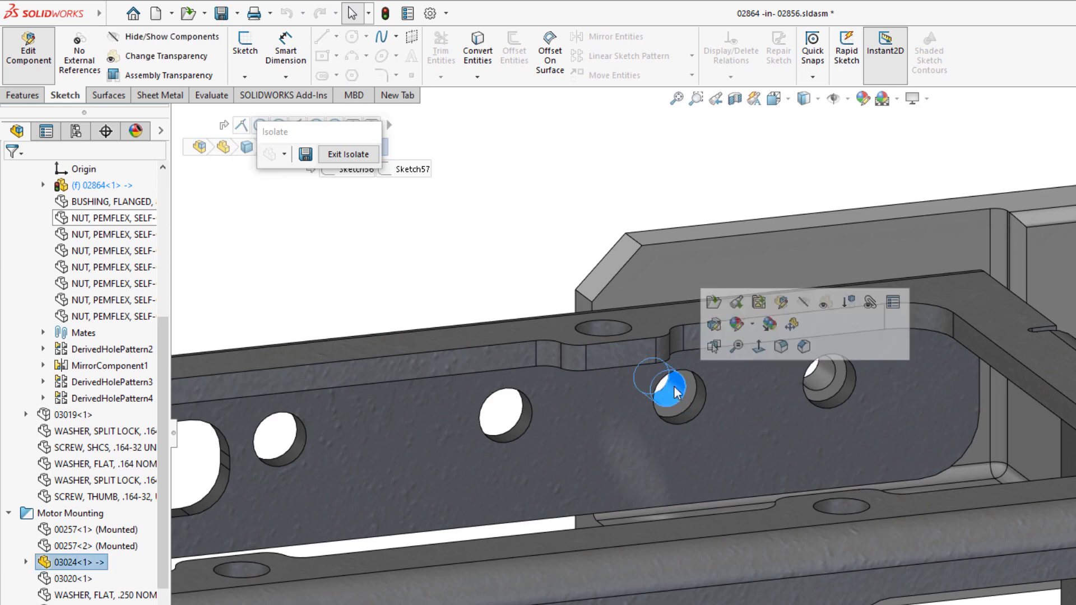
pyautogui.click(712, 326)
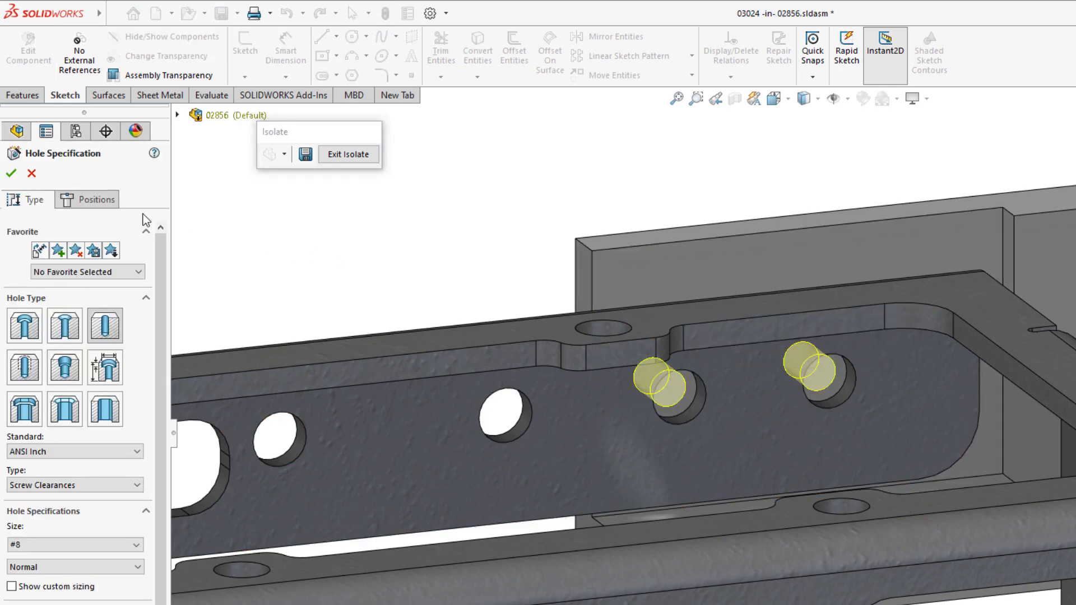
pyautogui.click(96, 201)
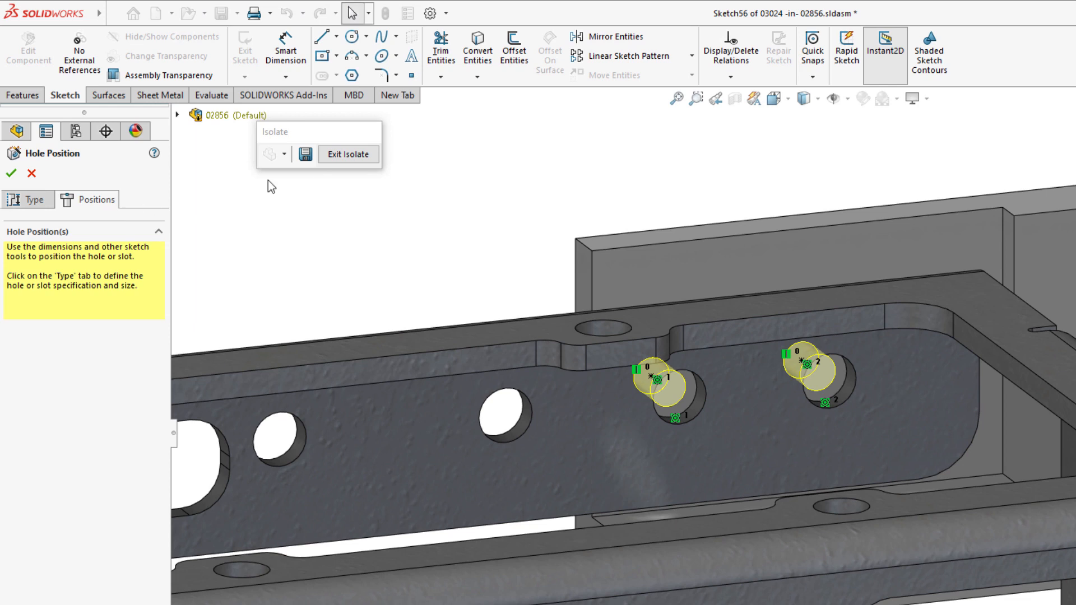
pyautogui.click(748, 61)
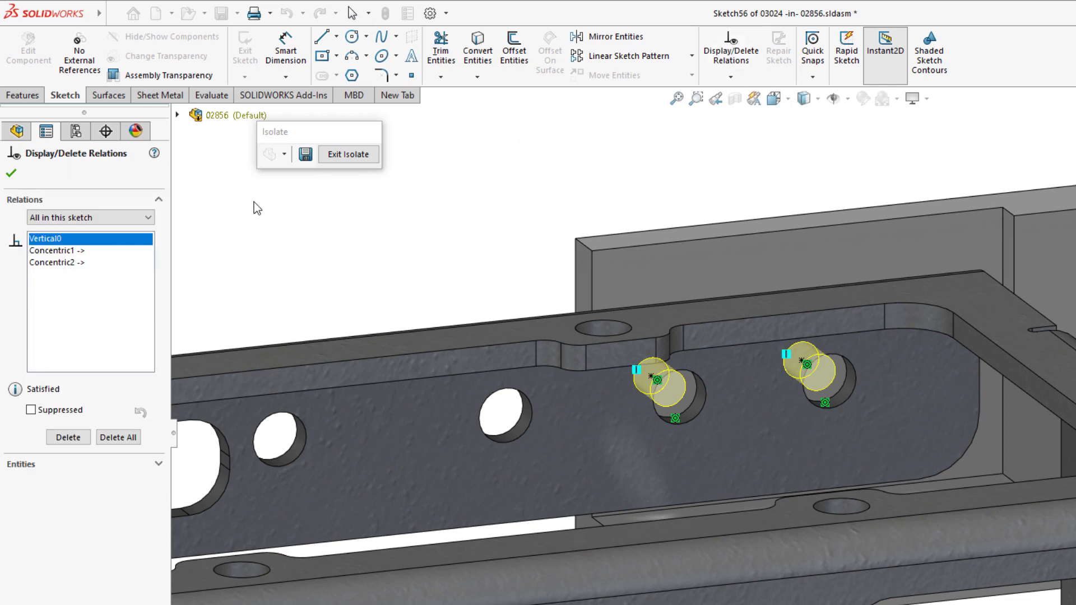
pyautogui.click(70, 251)
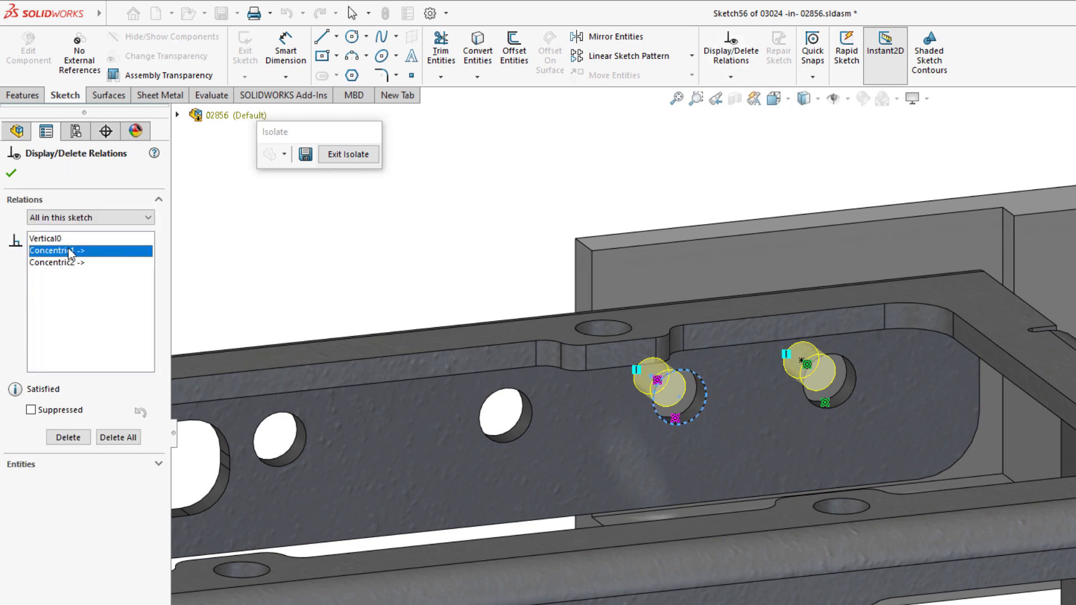
pyautogui.click(65, 264)
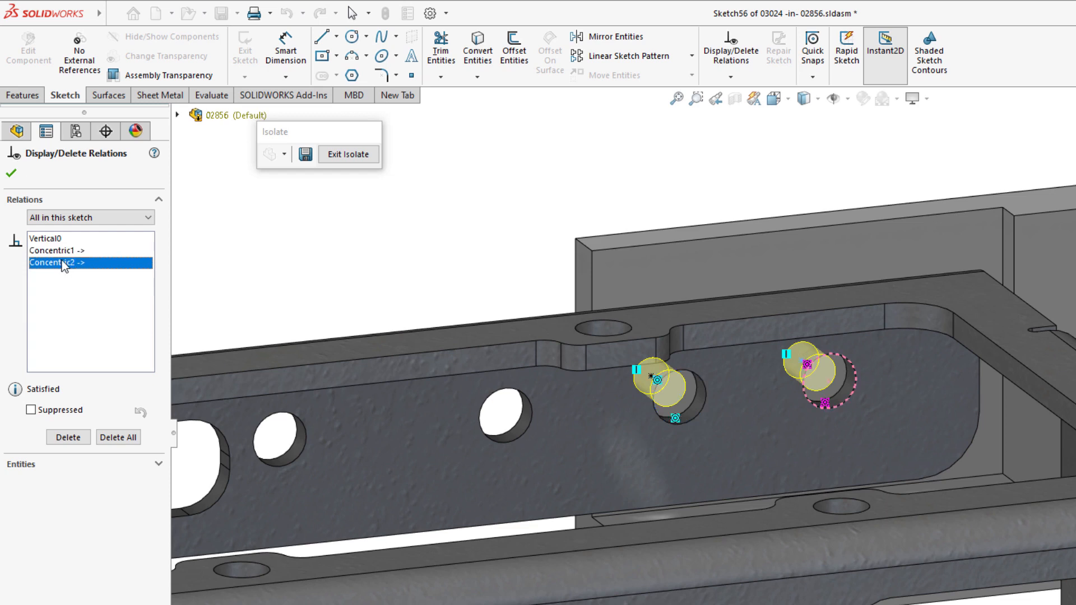
pyautogui.press('Delete')
pyautogui.click(69, 252)
pyautogui.press('Delete')
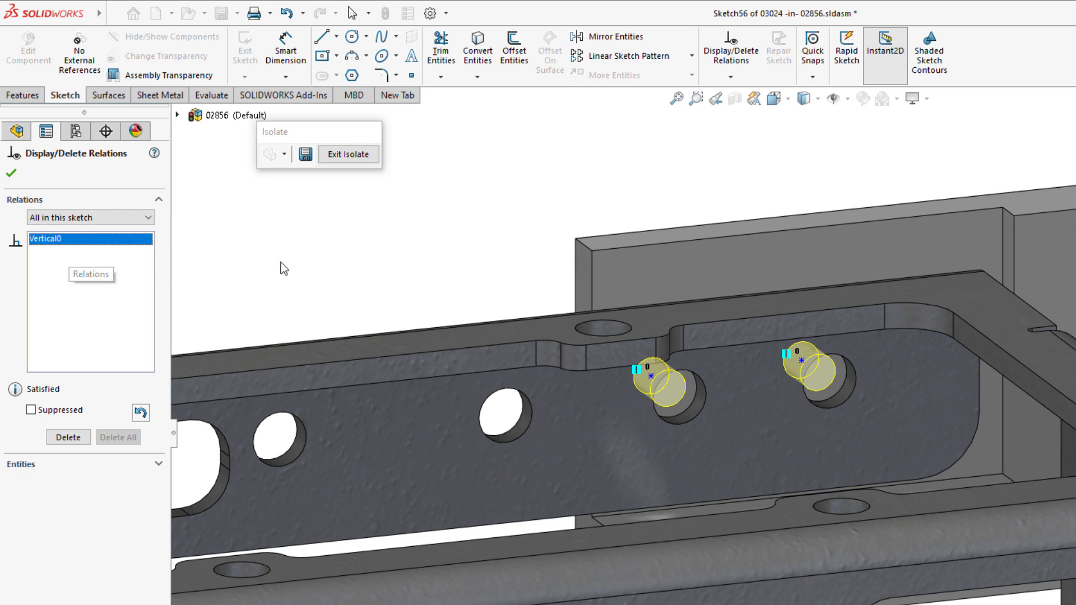
pyautogui.press('Escape')
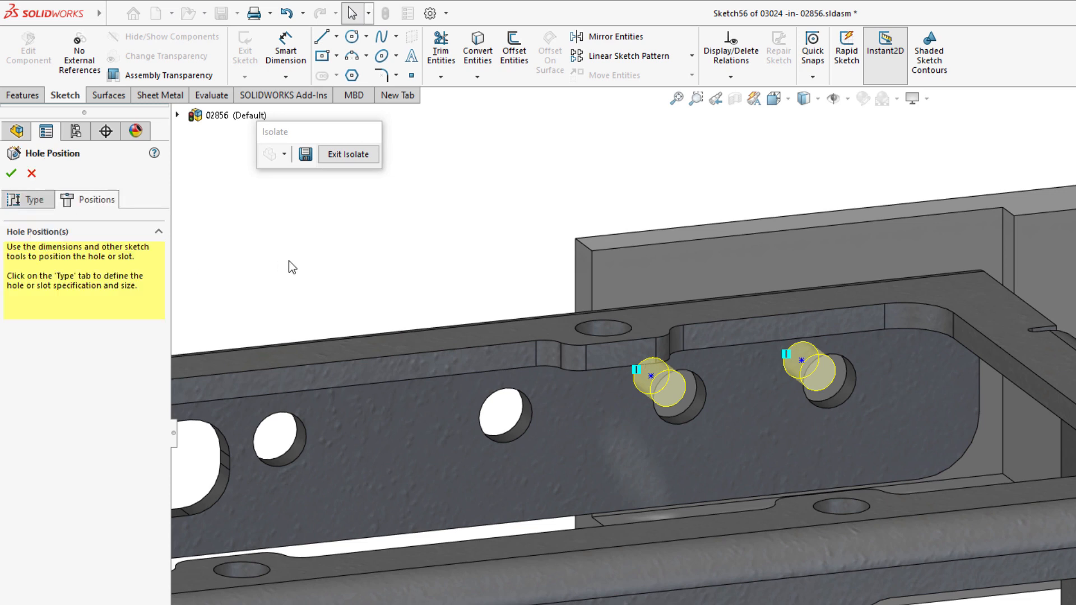
# Step: Dimension the horizontal distance from the end edge of 03024 to the nearest clearance hole's center point
pyautogui.press('s')
pyautogui.click(330, 274)
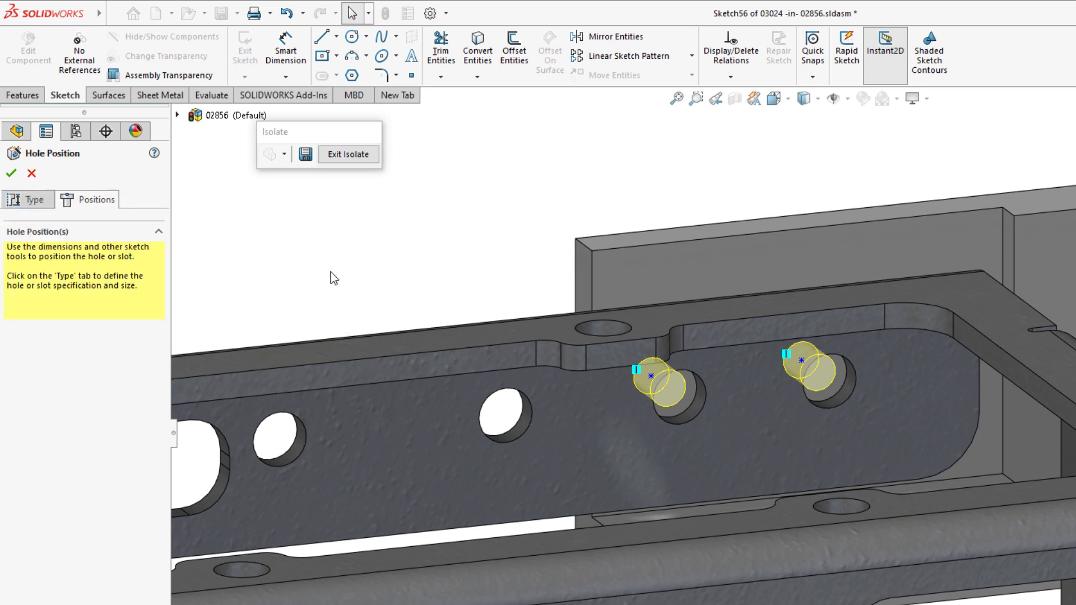
pyautogui.click(650, 375)
pyautogui.click(592, 284)
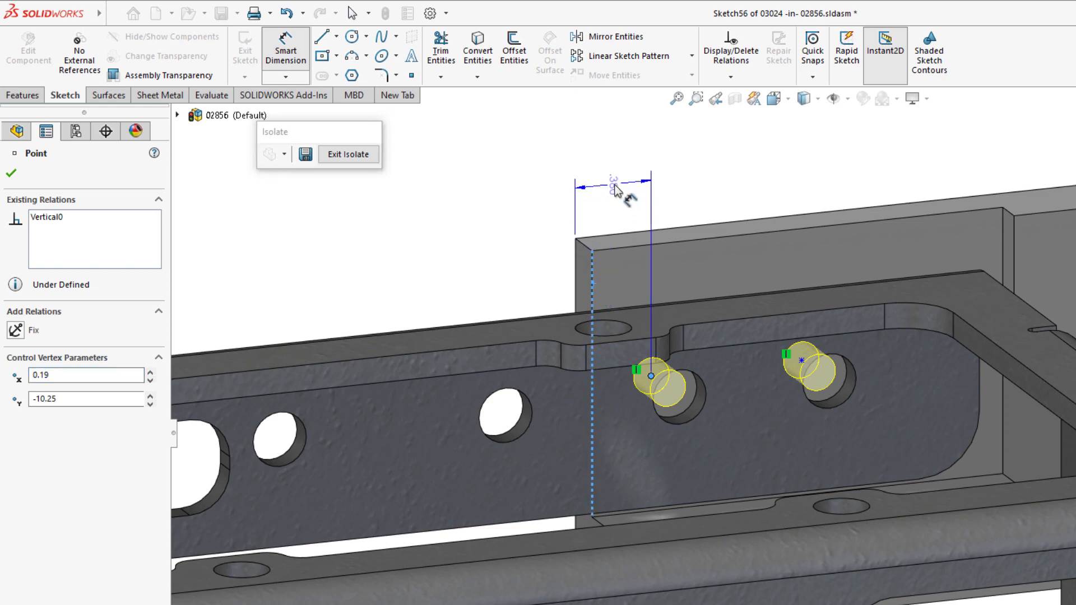
pyautogui.click(616, 184)
pyautogui.press('Return')
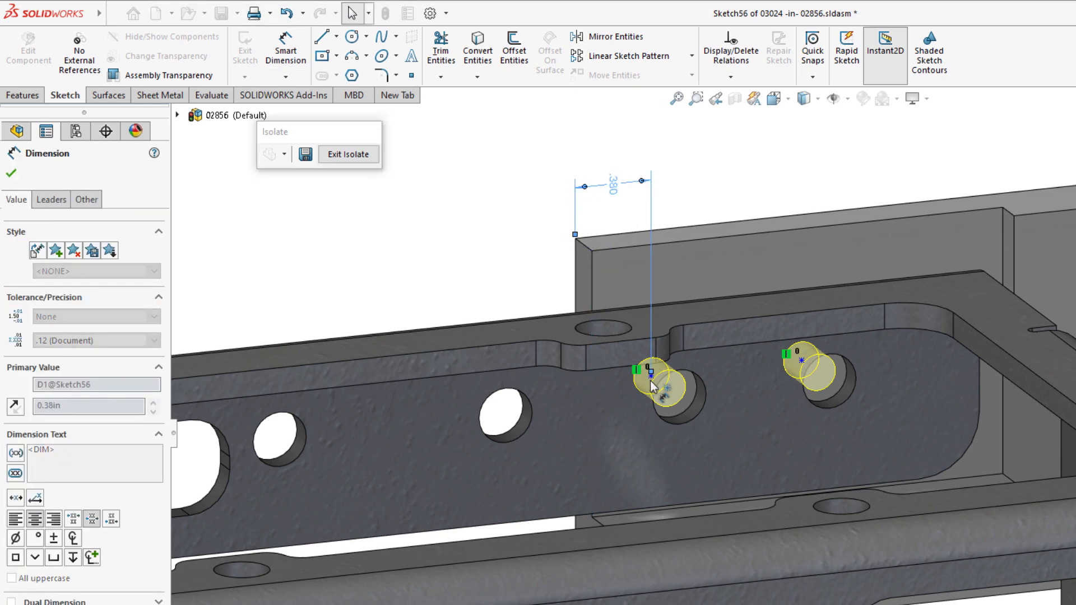
# Step: Dimension the spacing between the center points of the two clearance holes in 03024
pyautogui.click(650, 375)
pyautogui.click(802, 361)
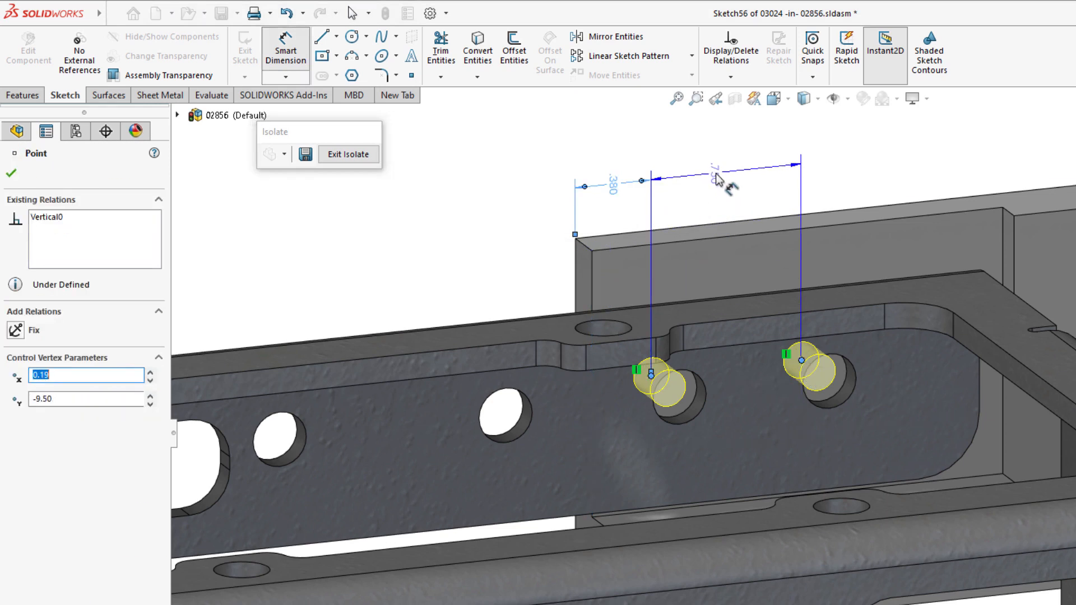
pyautogui.click(697, 168)
pyautogui.press('Return')
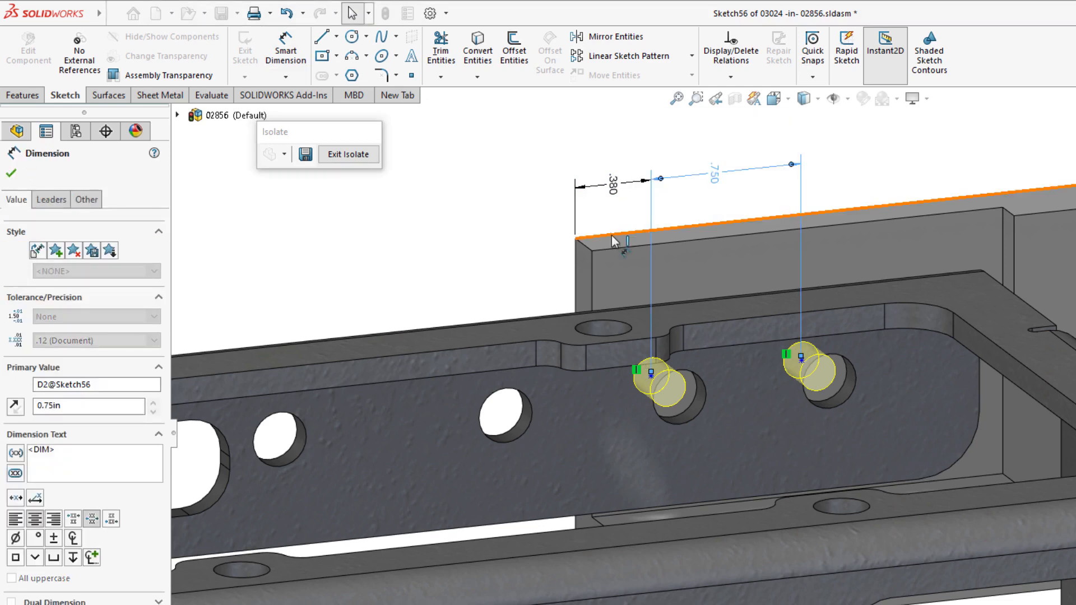
# Step: Dimension the vertical distance from the upper edge of 03024 to the first clearance hole's center point
pyautogui.click(648, 379)
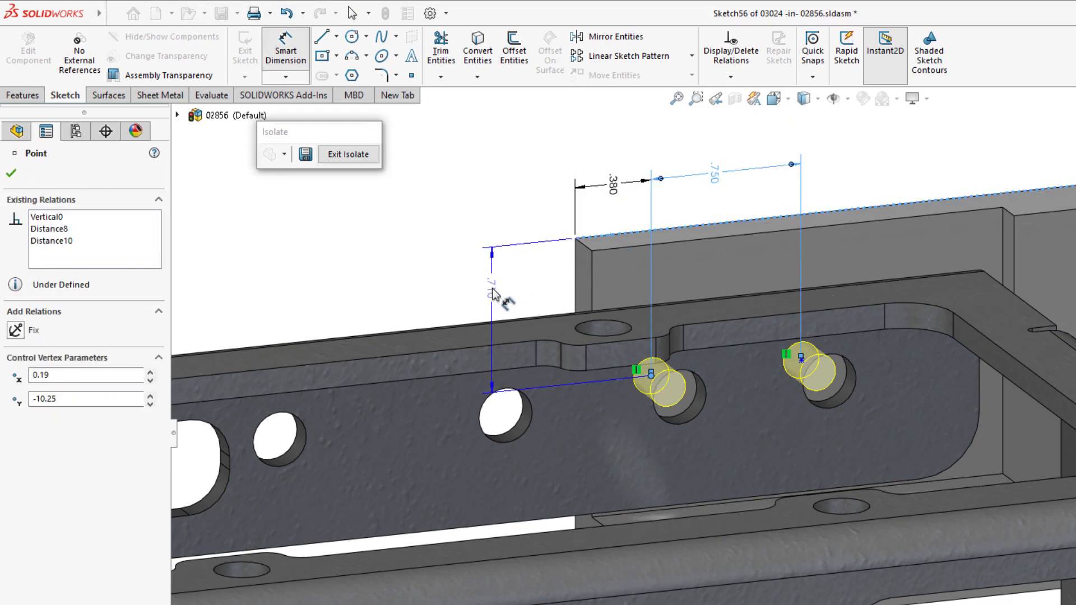
pyautogui.click(491, 291)
pyautogui.click(433, 262)
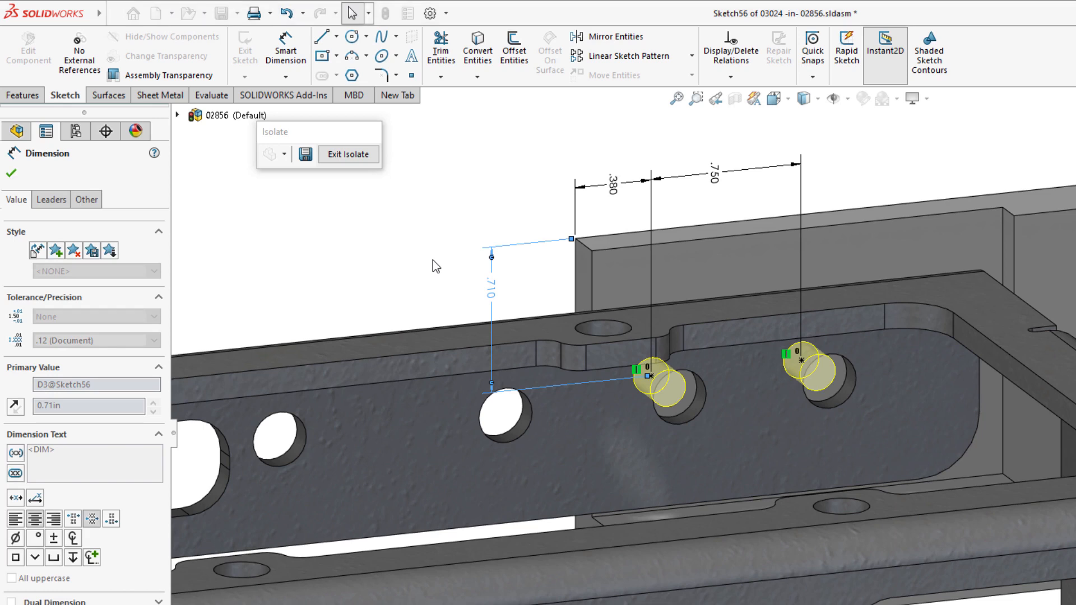
pyautogui.press('Escape')
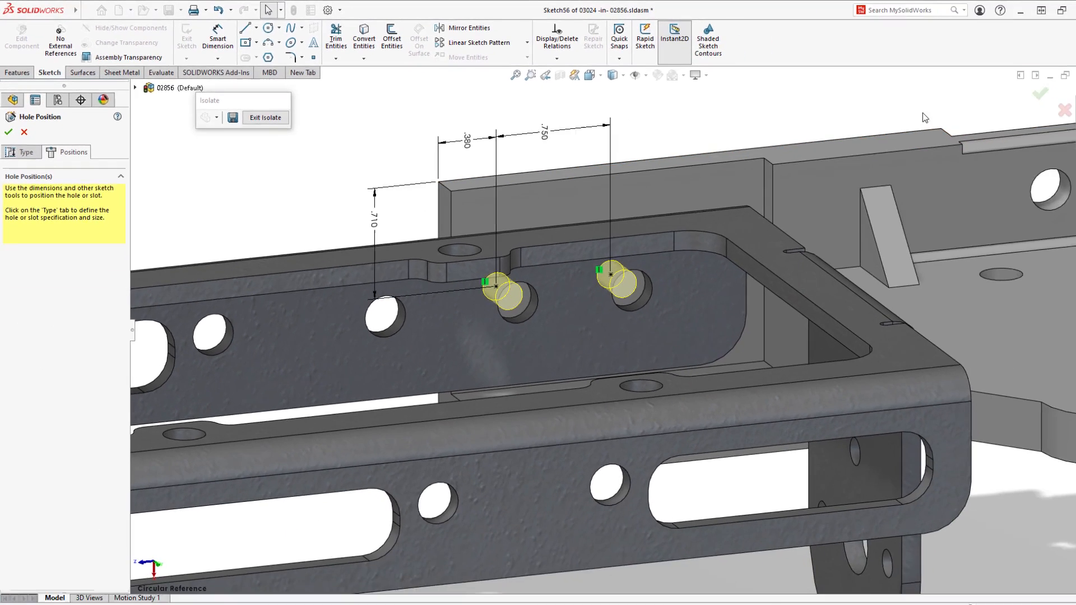
# Step: Accept the hole position changes in 03024, return to the isometric view, and exit the component isolation
pyautogui.click(1025, 94)
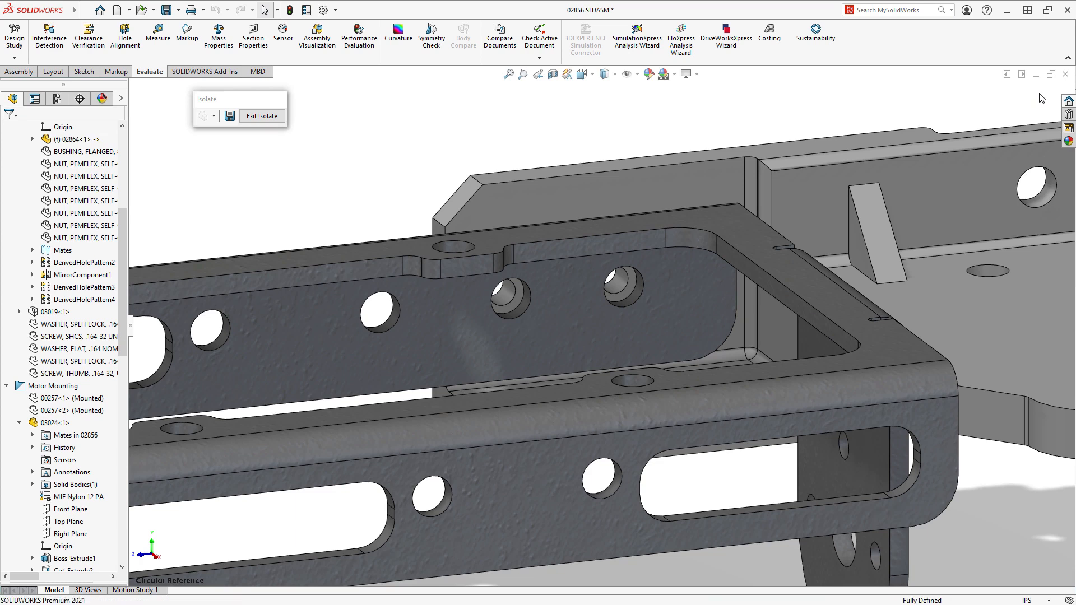
pyautogui.hotkey('ctrl', '7')
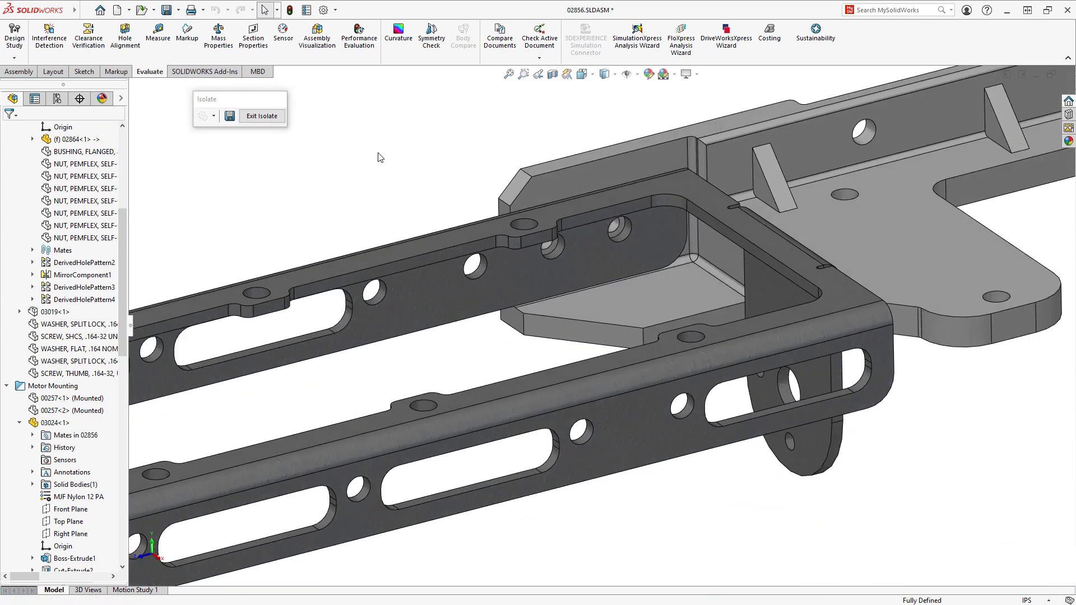
pyautogui.click(262, 116)
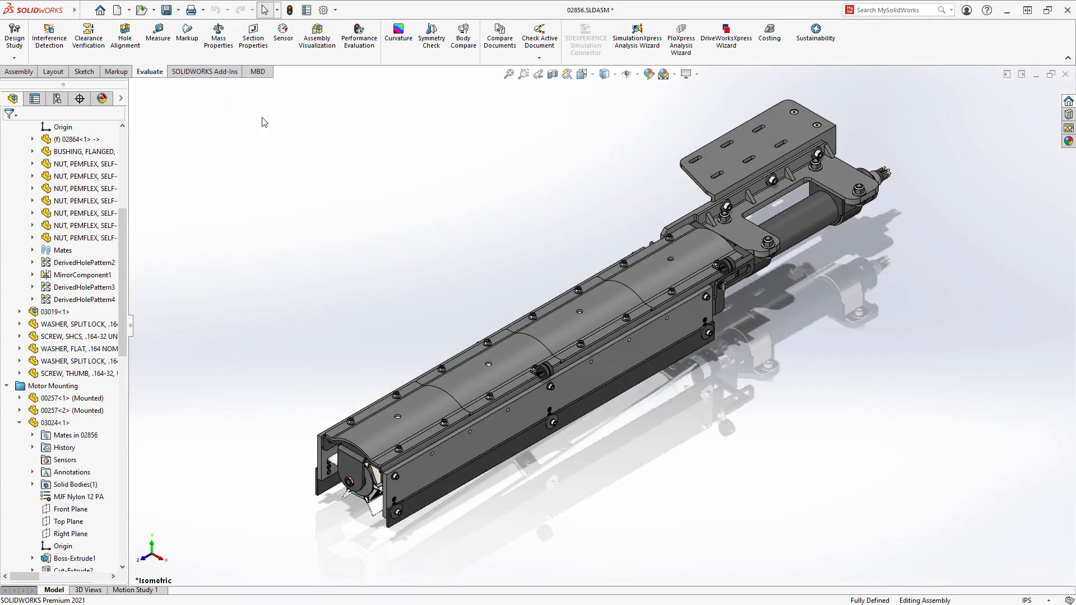
# Step: Start a Silhouette defeature of 02856 and add the two side shields and their rubber strips as a Bounding Box group
pyautogui.click(11, 74)
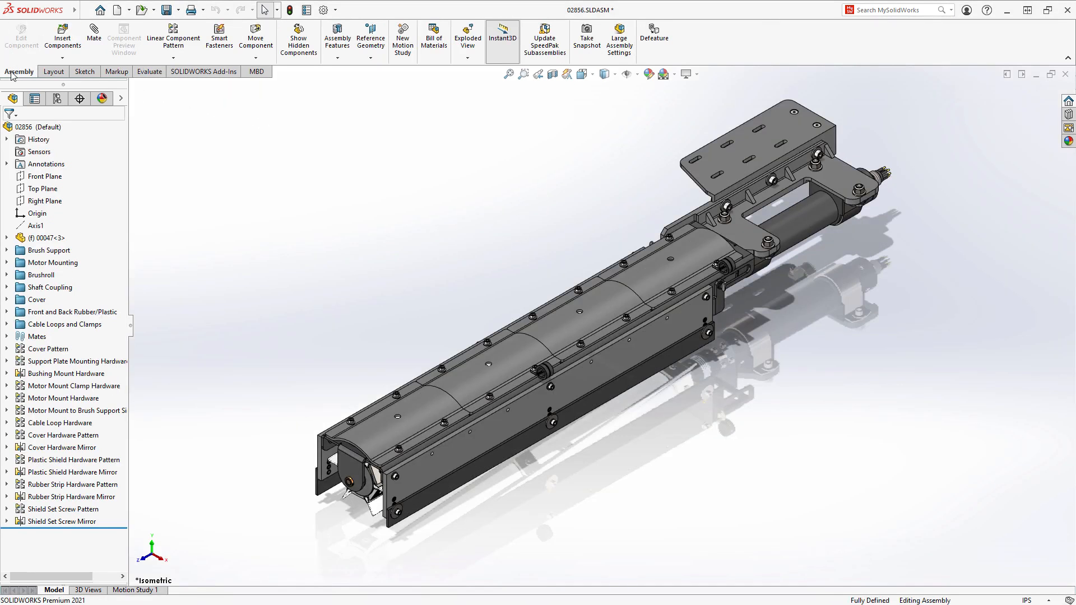
pyautogui.click(653, 55)
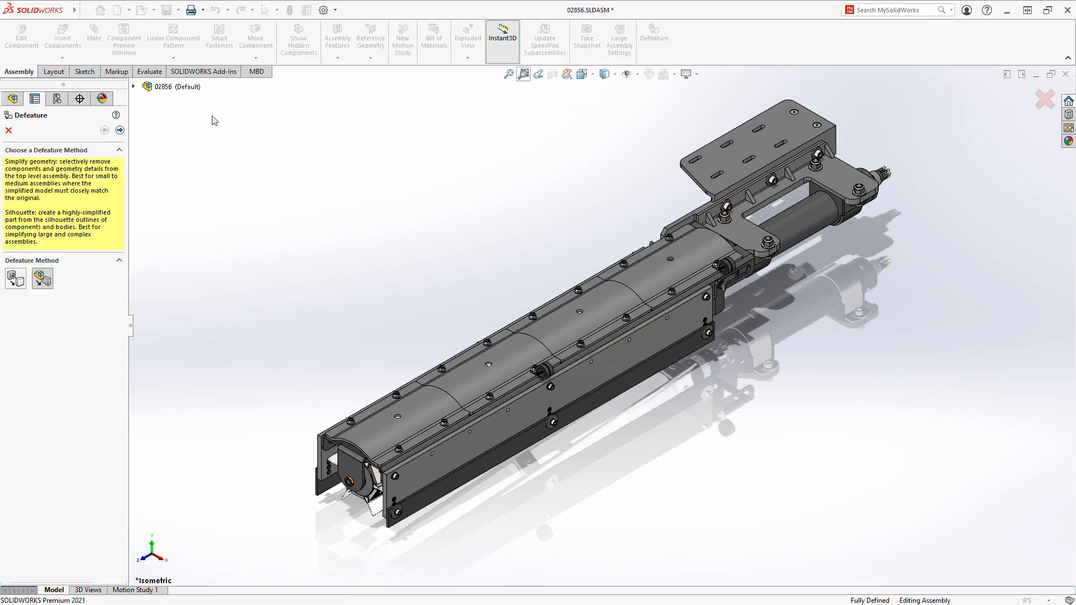
pyautogui.click(120, 130)
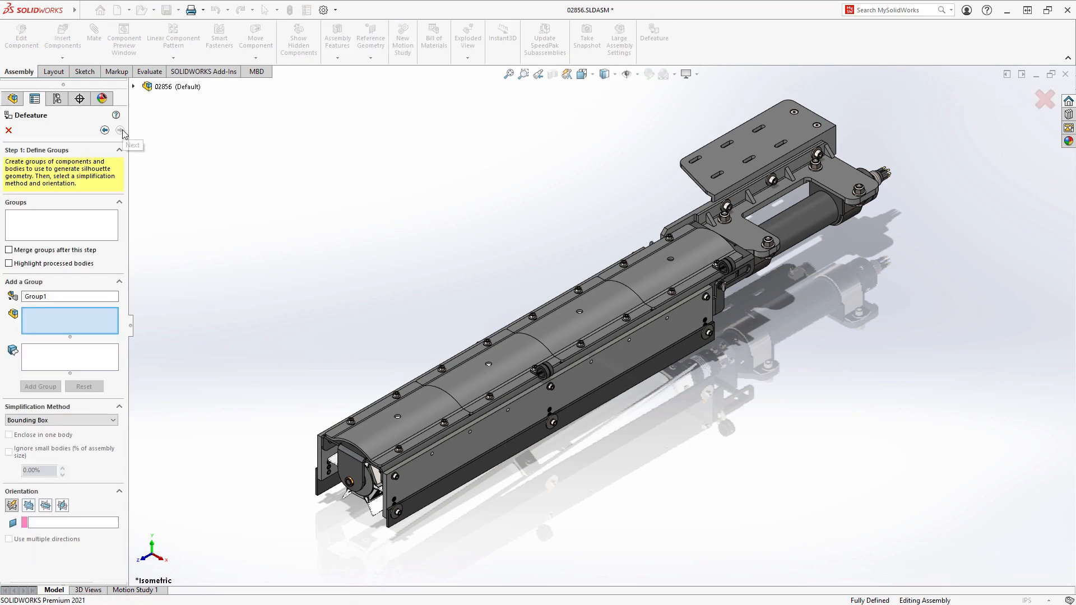
pyautogui.click(323, 457)
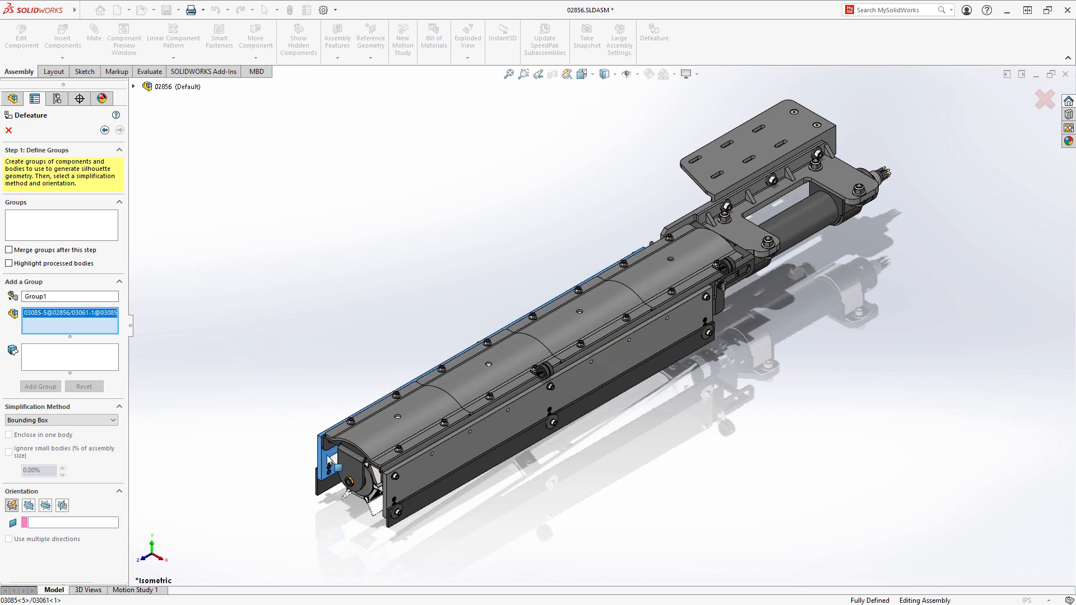
pyautogui.click(348, 498)
pyautogui.click(425, 483)
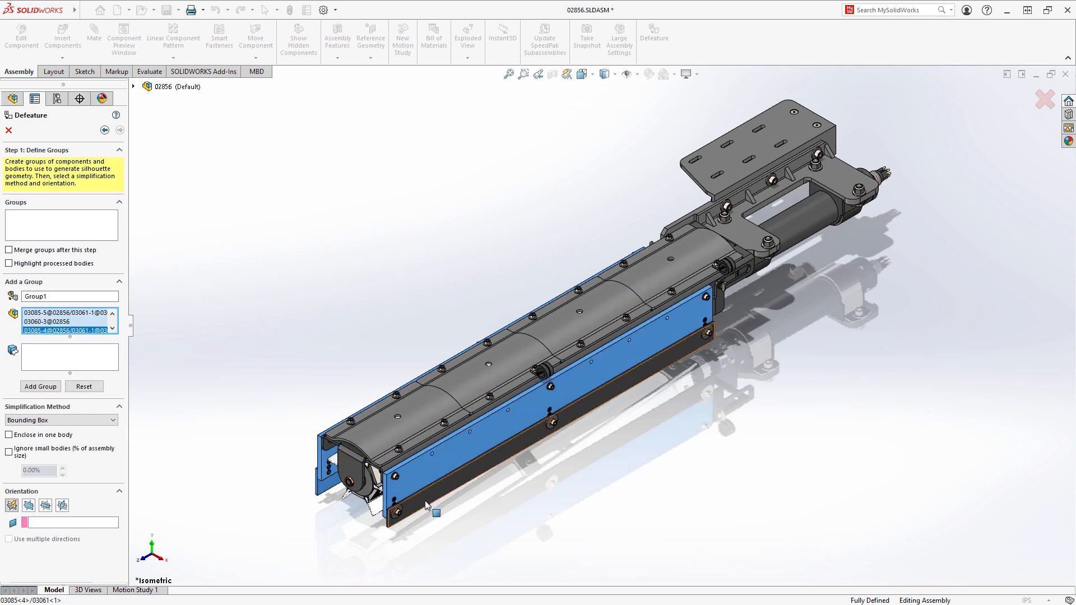
pyautogui.click(424, 499)
pyautogui.click(51, 389)
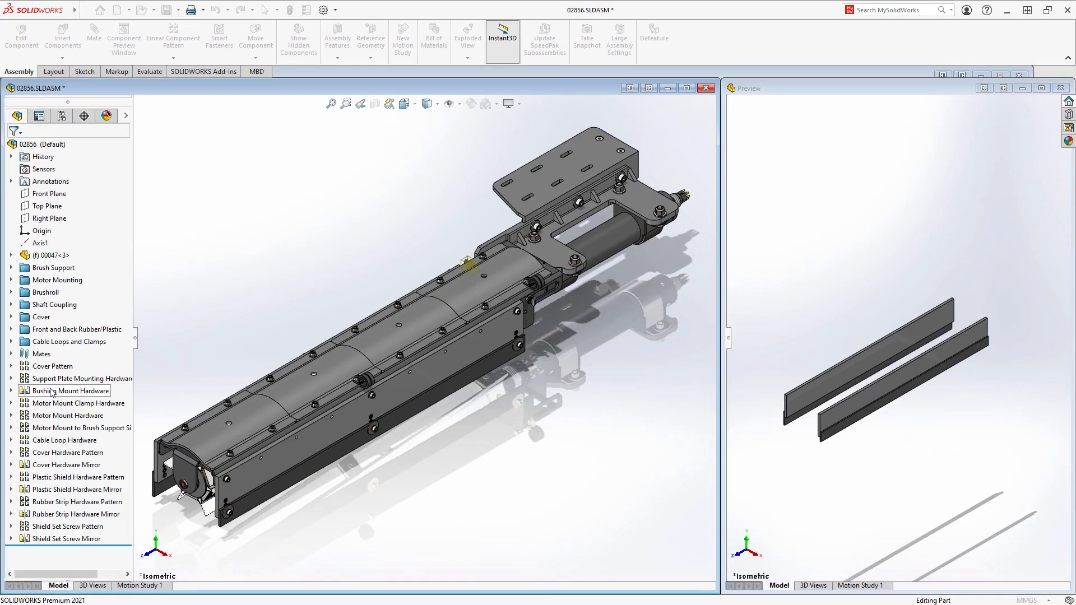
# Step: Add motor component 00047 as a second defeature group using the Cylinder simplification method
pyautogui.click(614, 240)
pyautogui.click(102, 435)
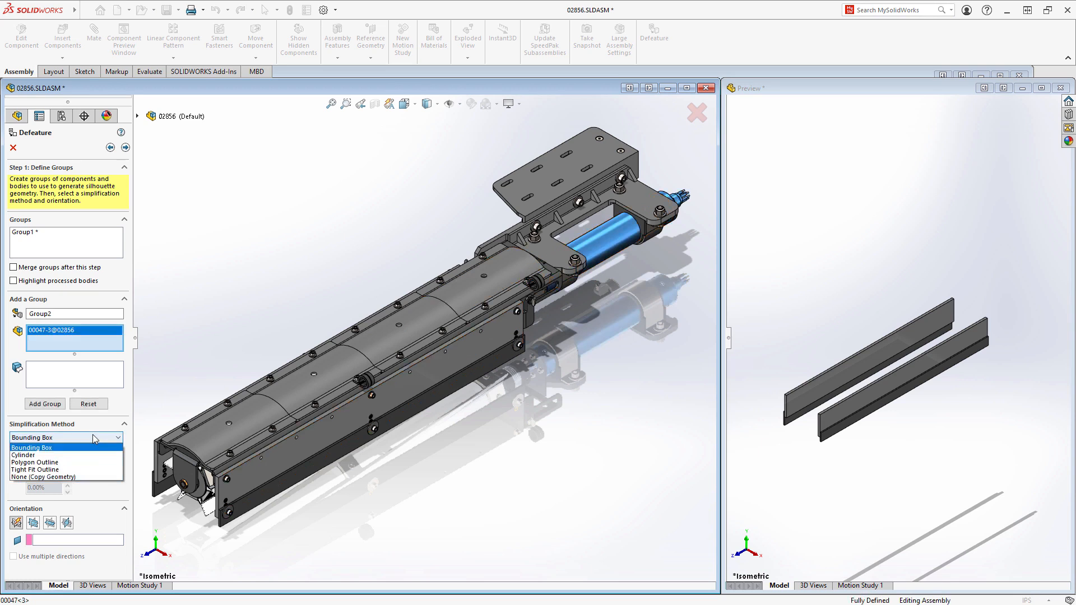
pyautogui.click(81, 450)
pyautogui.click(51, 408)
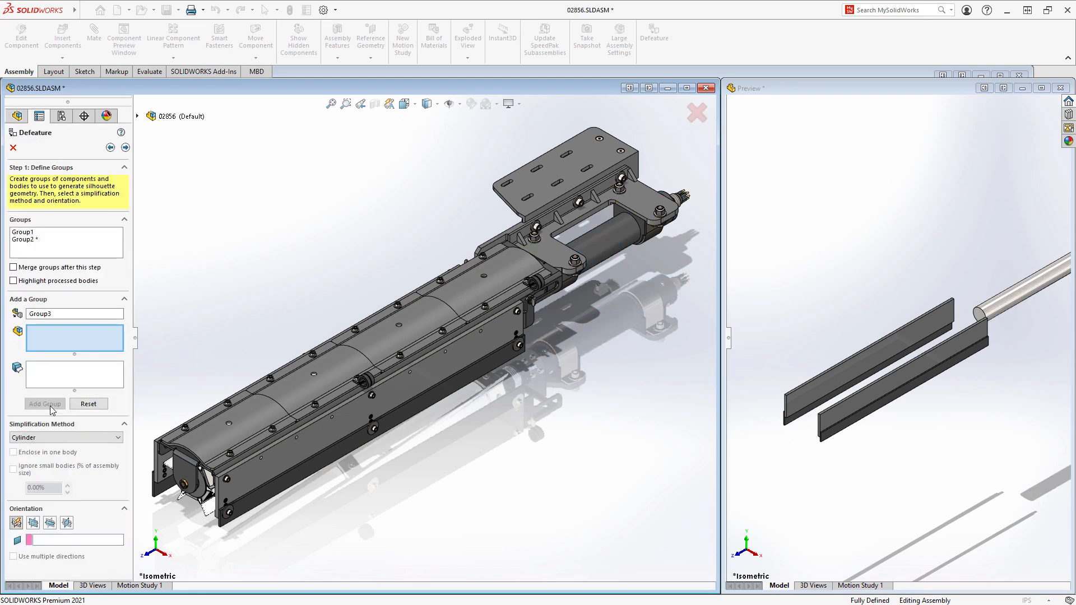
# Step: Add brushroll 02756 as a third defeature group using Polygon Outline, enclosed in one body and oriented to the Front Plane
pyautogui.click(137, 117)
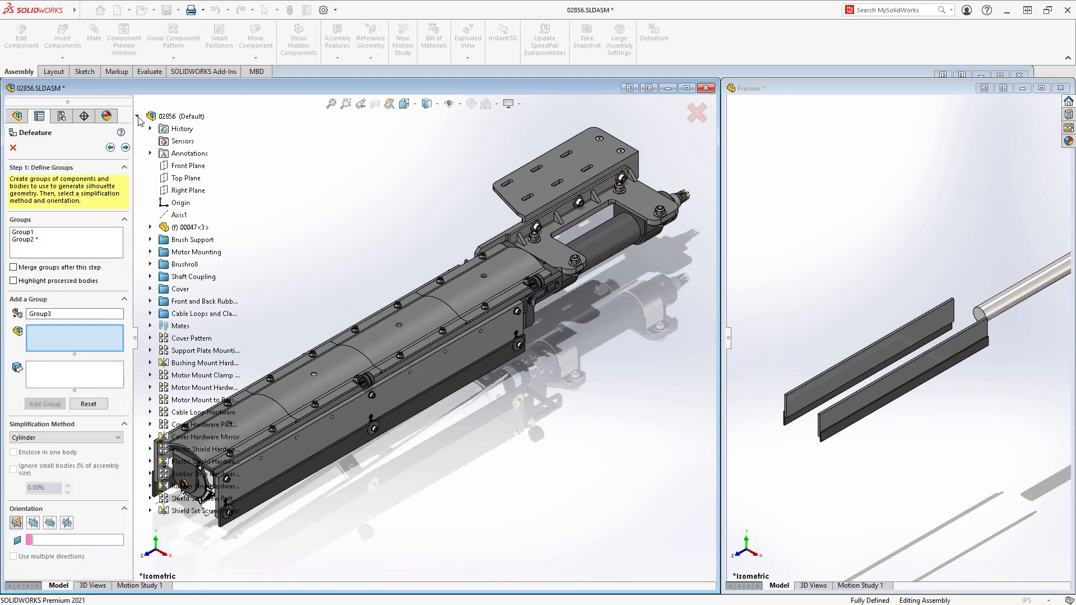
pyautogui.click(150, 263)
pyautogui.click(182, 277)
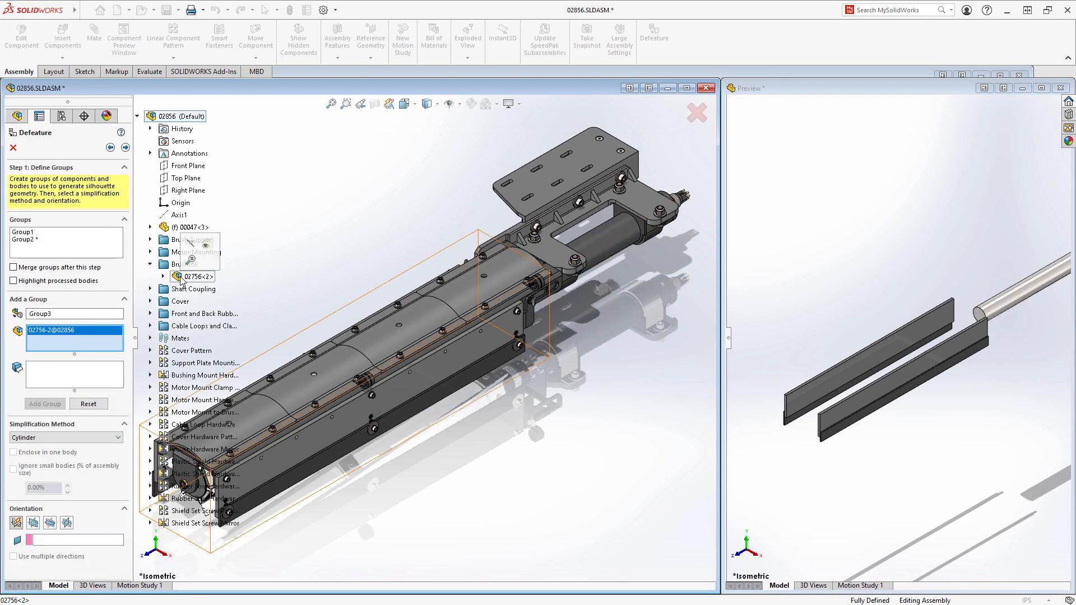
pyautogui.click(138, 117)
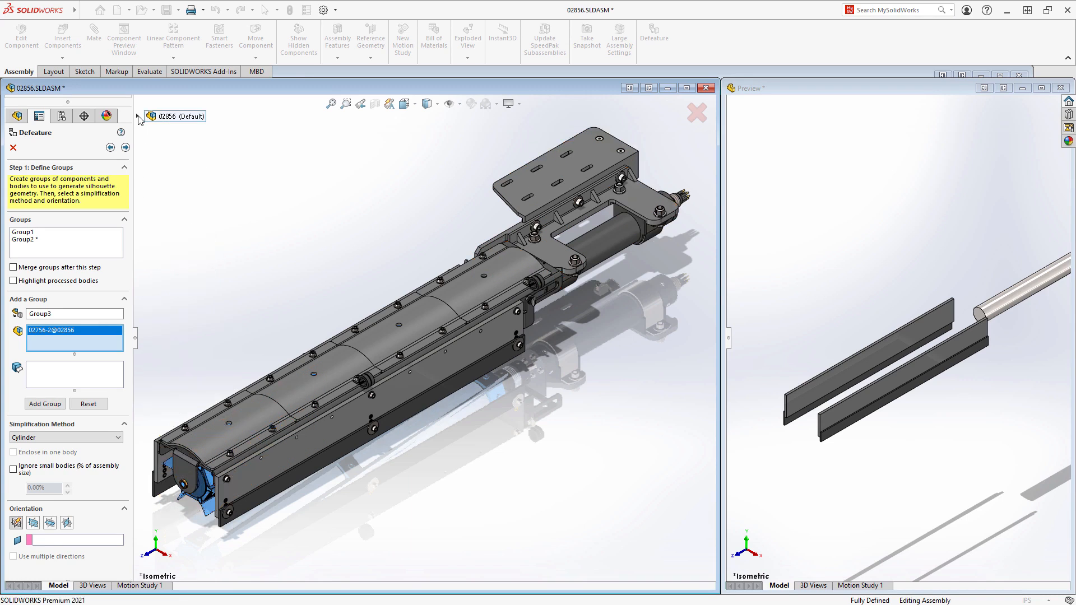
pyautogui.click(60, 437)
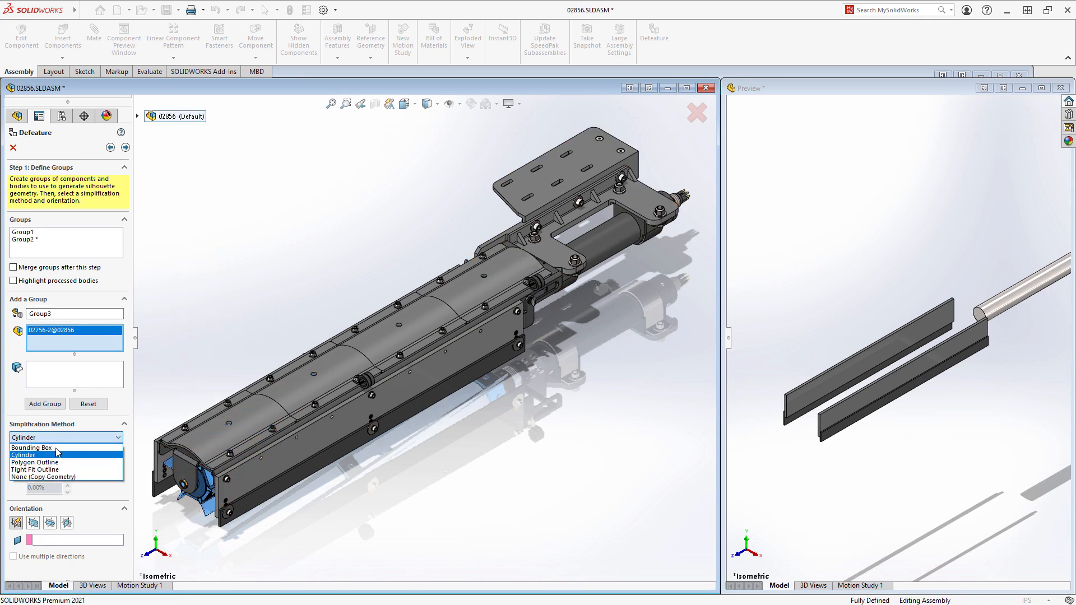
pyautogui.click(42, 463)
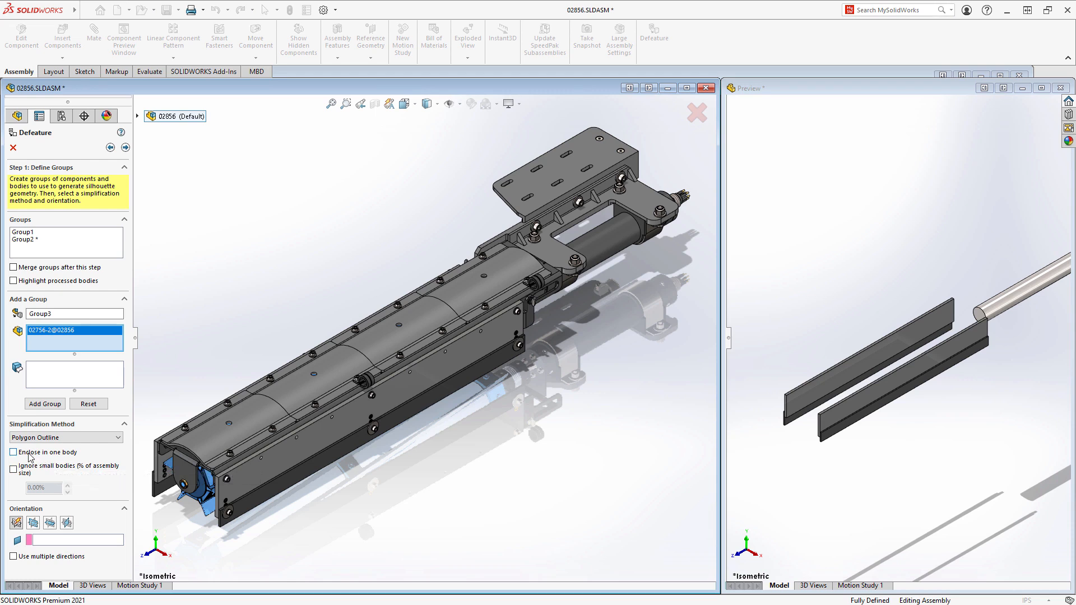
pyautogui.click(33, 524)
pyautogui.click(45, 404)
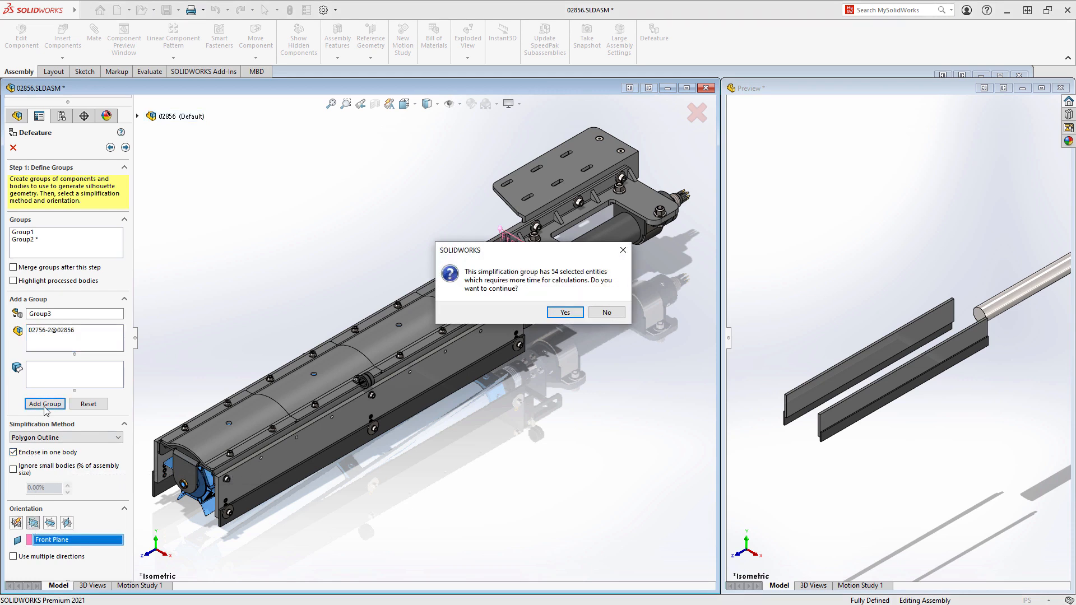
pyautogui.click(555, 314)
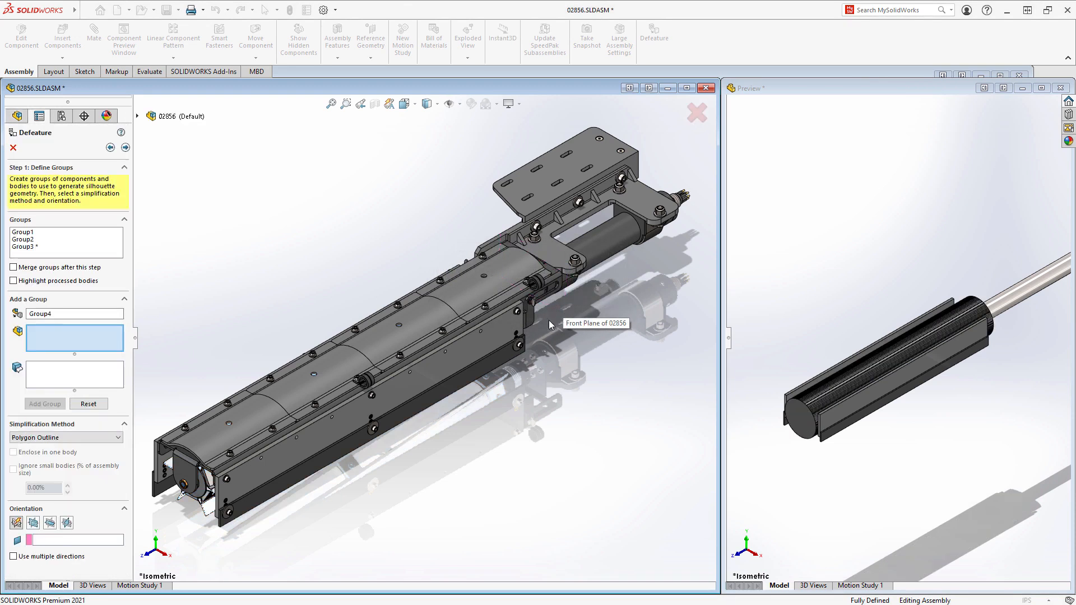
# Step: Add the four 03037 covers as a fourth group using Tight Fit Outline, enclosed in one body and oriented to the Front Plane
pyautogui.click(242, 415)
pyautogui.click(325, 371)
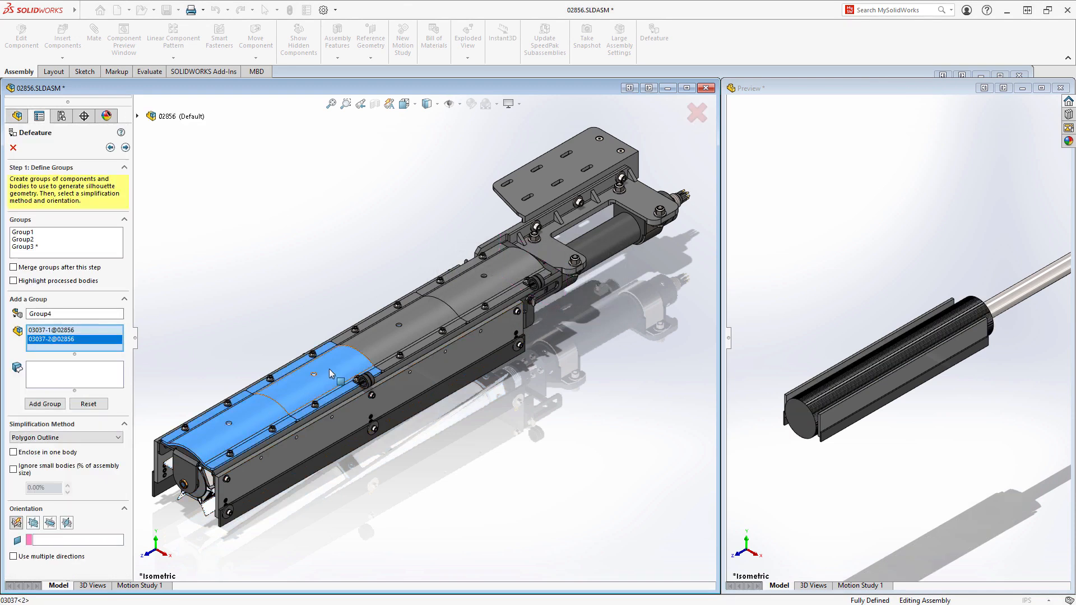
pyautogui.click(404, 330)
pyautogui.click(449, 304)
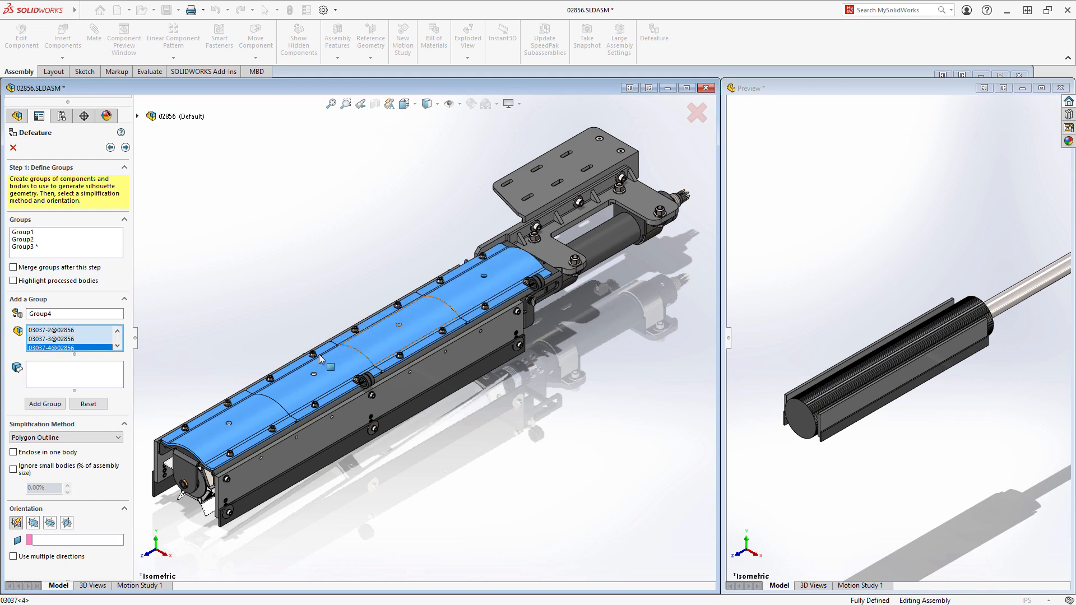
pyautogui.click(87, 438)
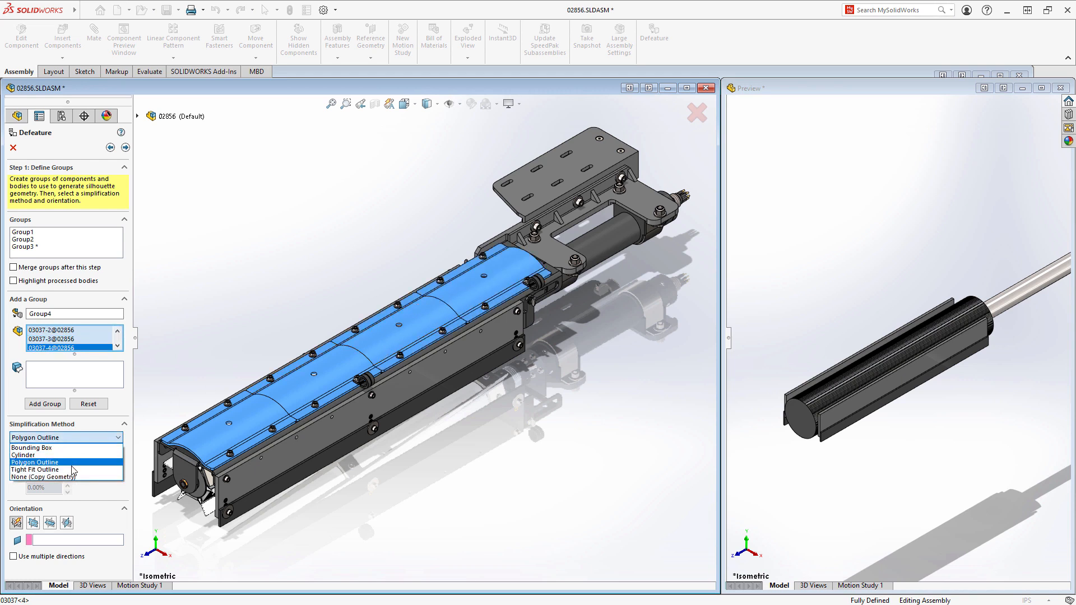
pyautogui.click(62, 469)
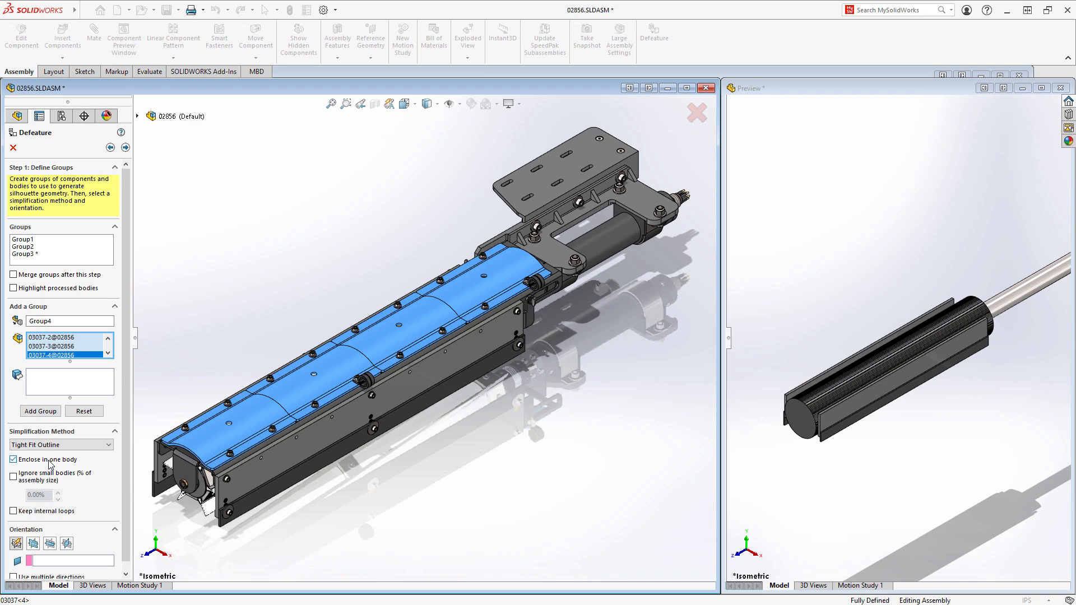
pyautogui.click(33, 543)
pyautogui.click(41, 412)
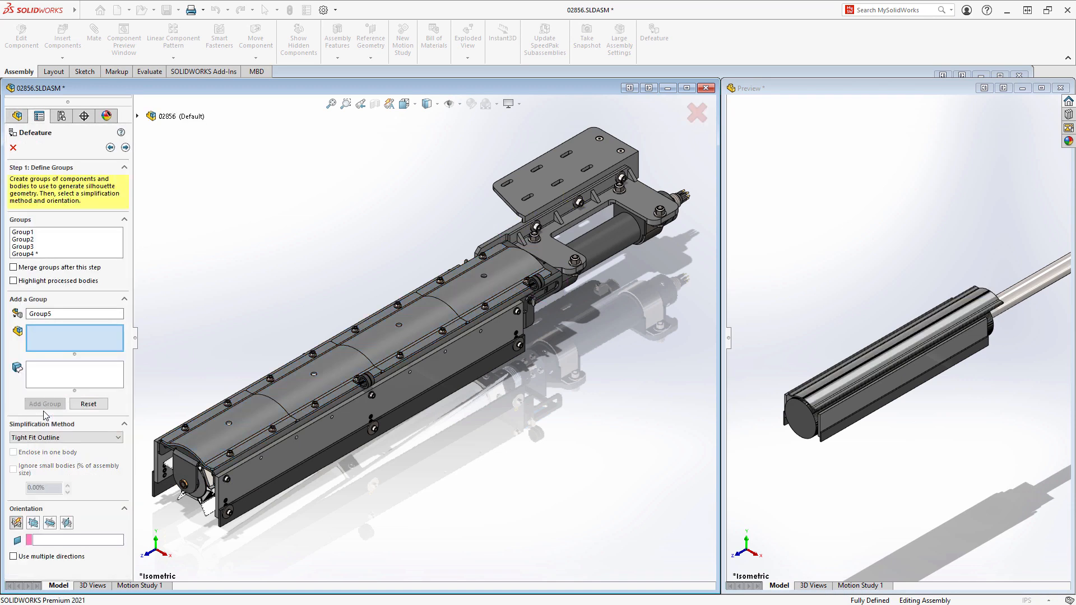
# Step: Add the two 00257 motor clamps as a fifth group using Tight Fit Outline, oriented to the Front Plane
pyautogui.moveTo(470, 473); pyautogui.dragTo(365, 458, button='middle')
pyautogui.click(526, 399)
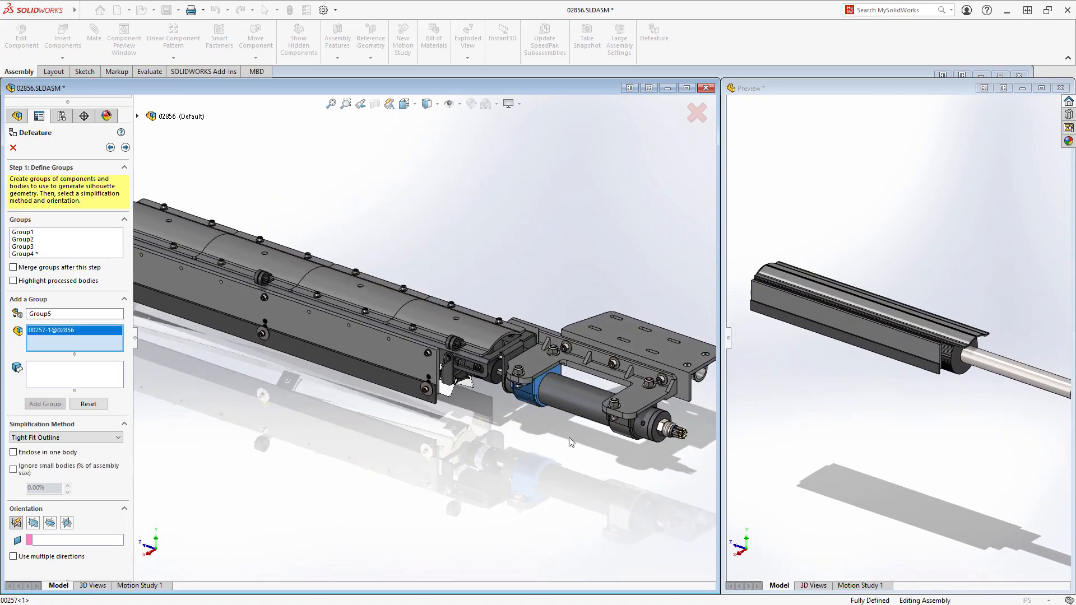
pyautogui.click(621, 432)
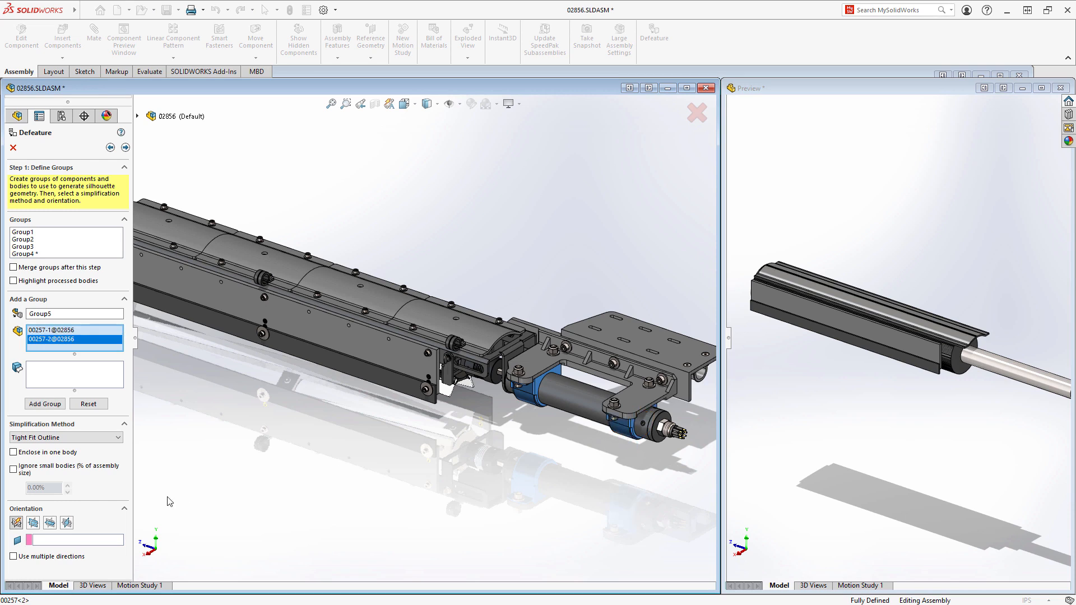
pyautogui.click(36, 524)
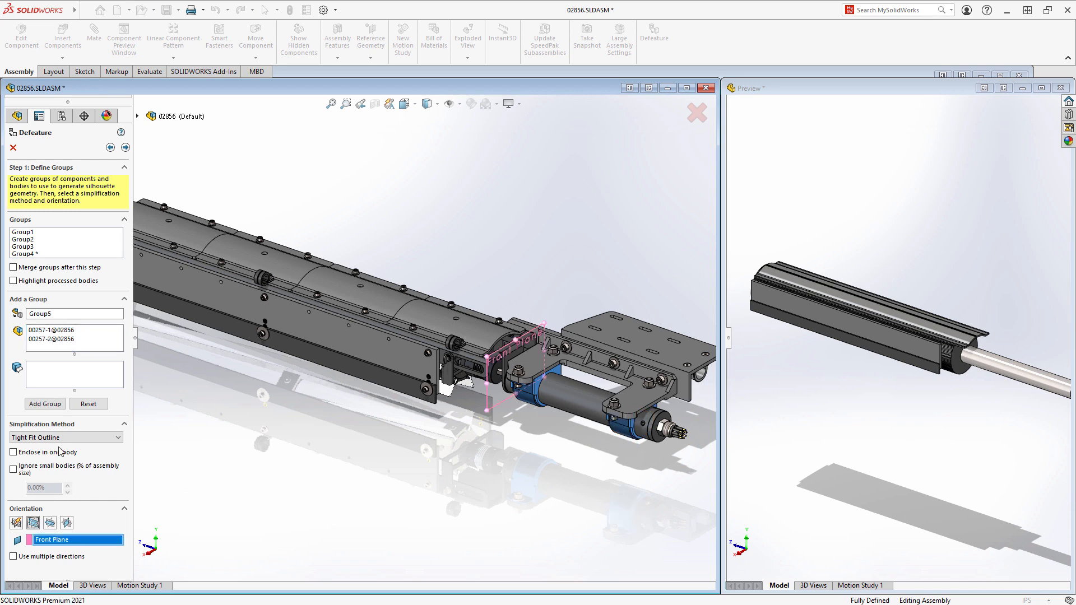
pyautogui.click(56, 409)
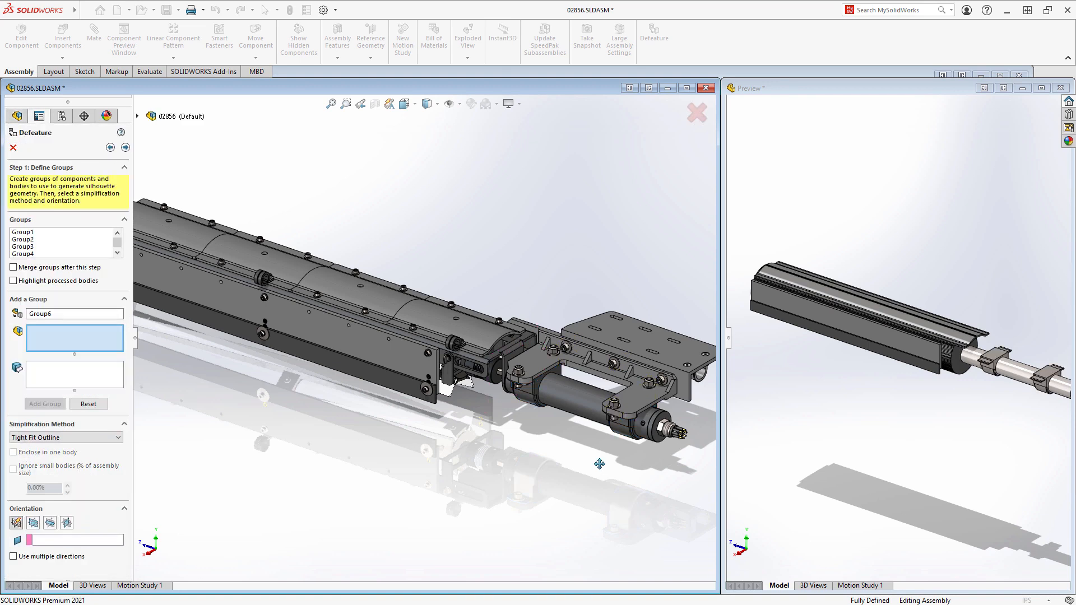
# Step: Add mounting brackets 03024 and 03020 as a sixth group using the None (Copy Geometry) method
pyautogui.keyDown('ctrl'); pyautogui.moveTo(593, 464); pyautogui.dragTo(477, 465, button='middle'); pyautogui.keyUp('ctrl')
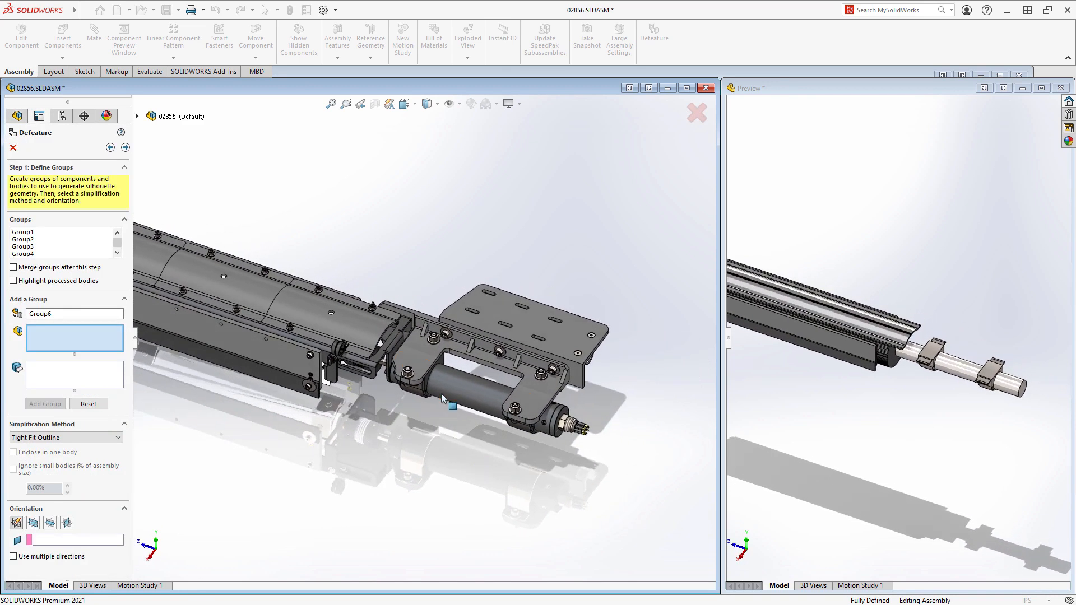
pyautogui.click(429, 365)
pyautogui.click(497, 324)
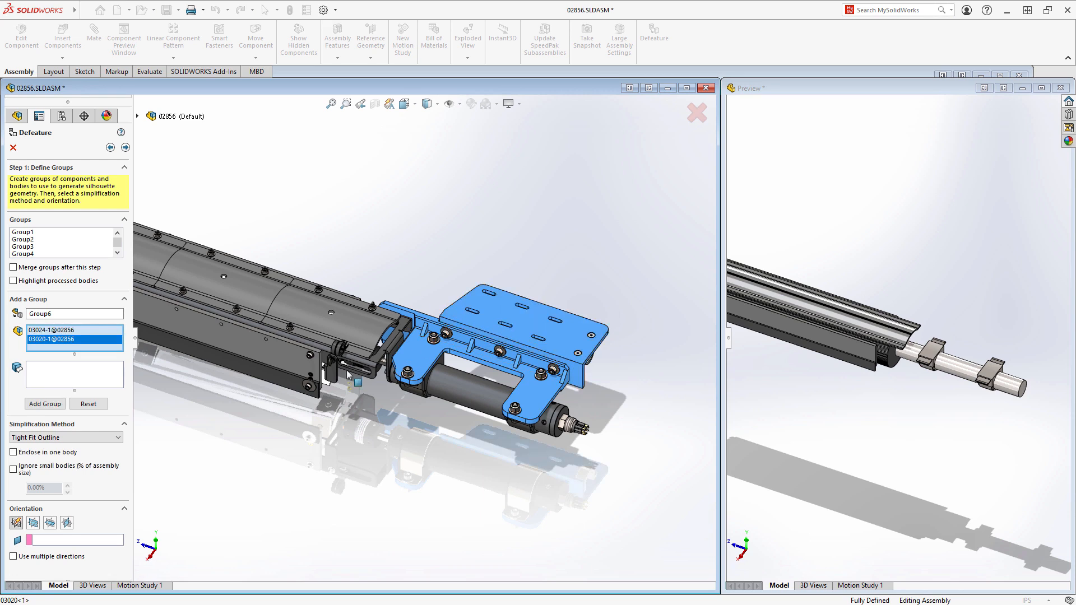
pyautogui.click(118, 438)
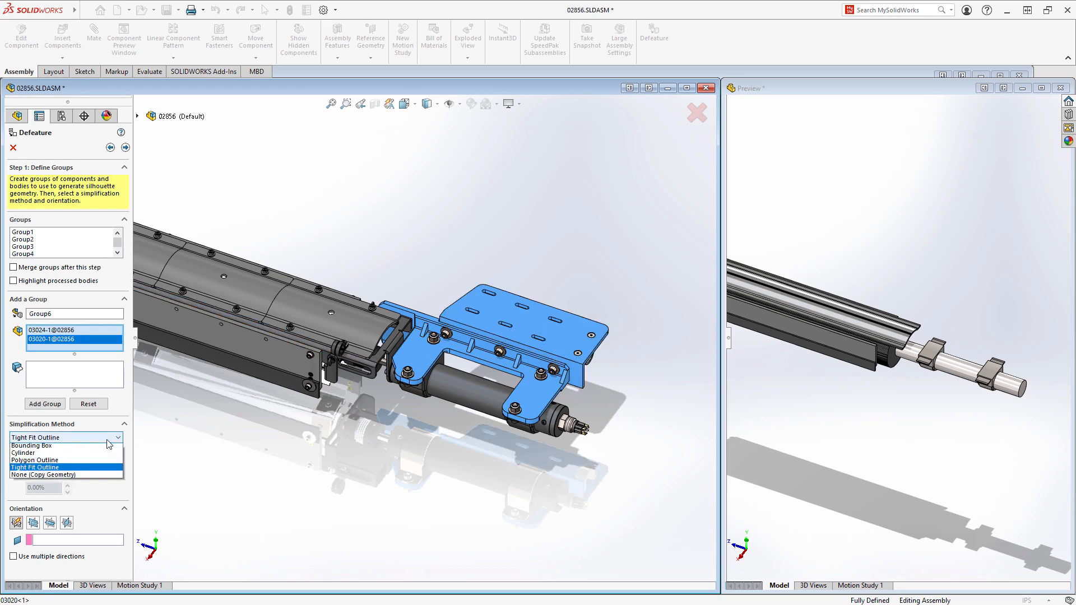
pyautogui.click(82, 477)
pyautogui.click(47, 406)
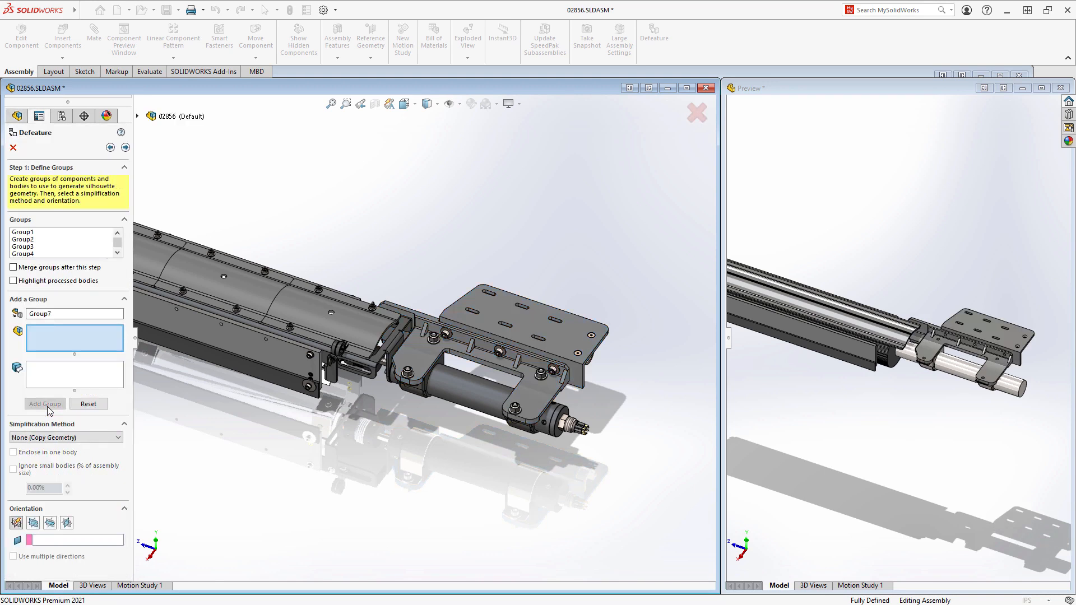
# Step: Complete the defeature of 02856 and output the simplified model as a new configuration
pyautogui.click(125, 147)
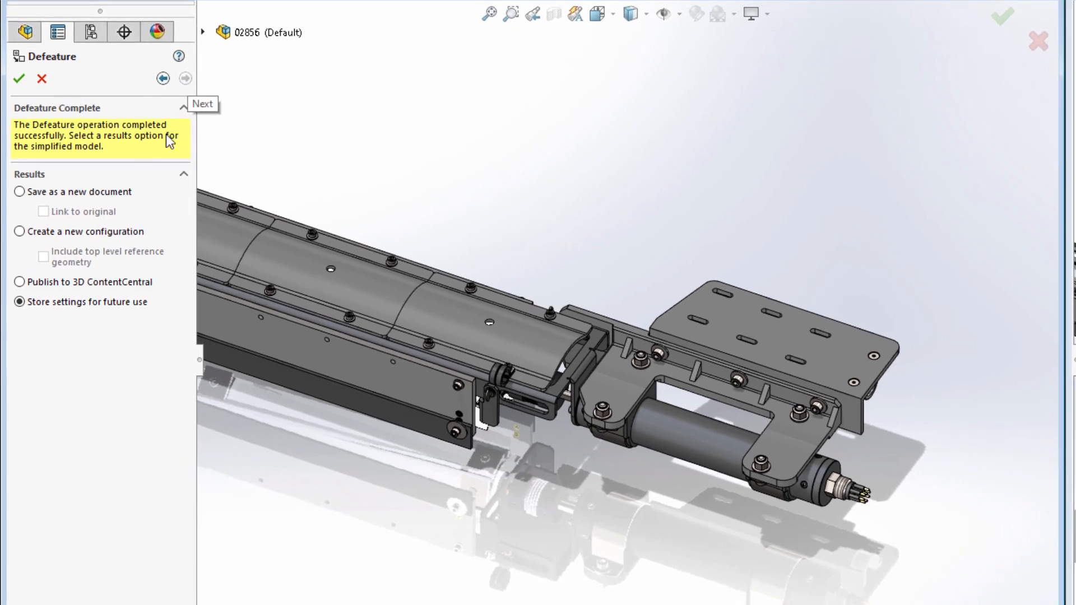
pyautogui.click(105, 232)
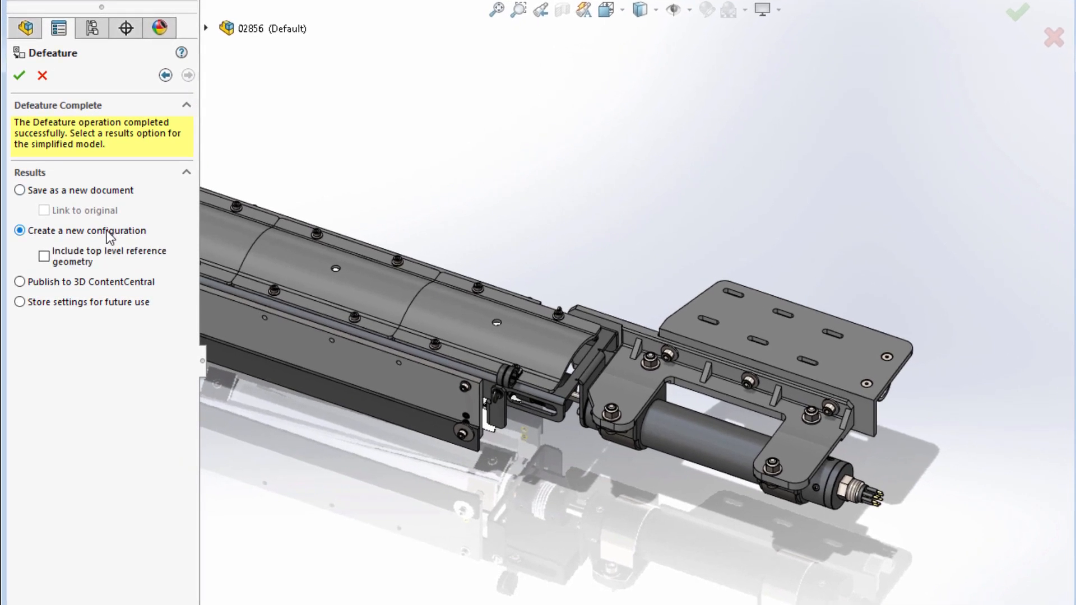
pyautogui.click(20, 77)
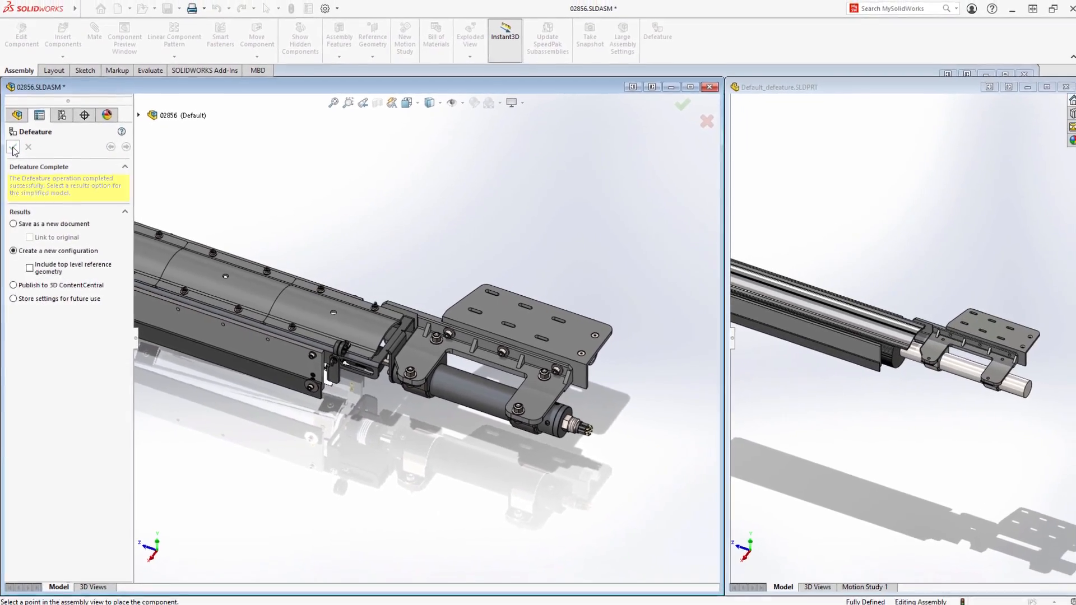
pyautogui.click(13, 148)
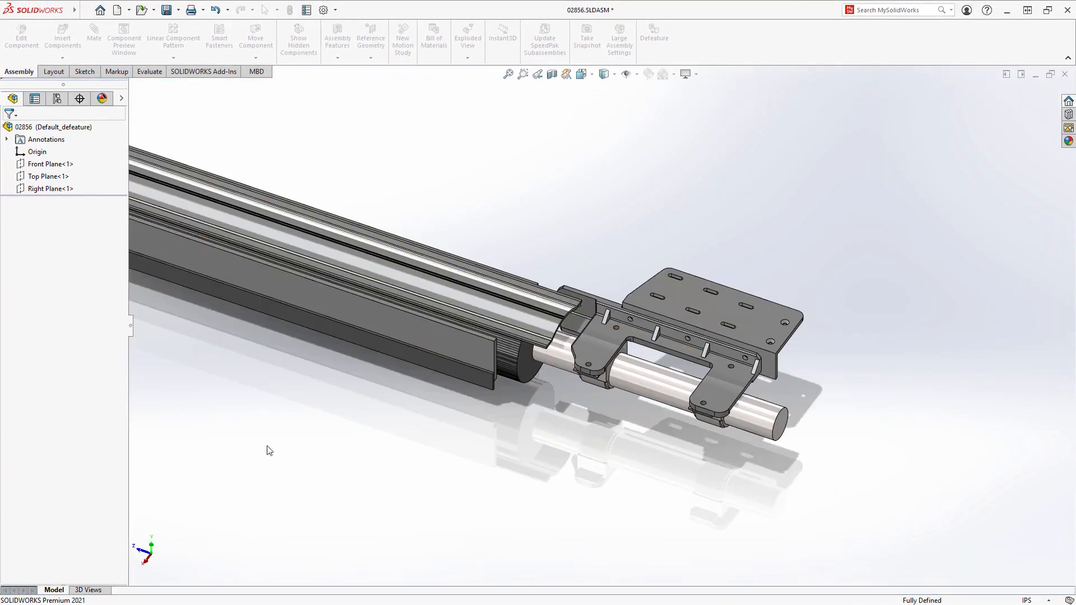
# Step: Inspect the simplified model, reactivate the Default configuration of 02856, and return to the design tree
pyautogui.hotkey('ctrl', '7')
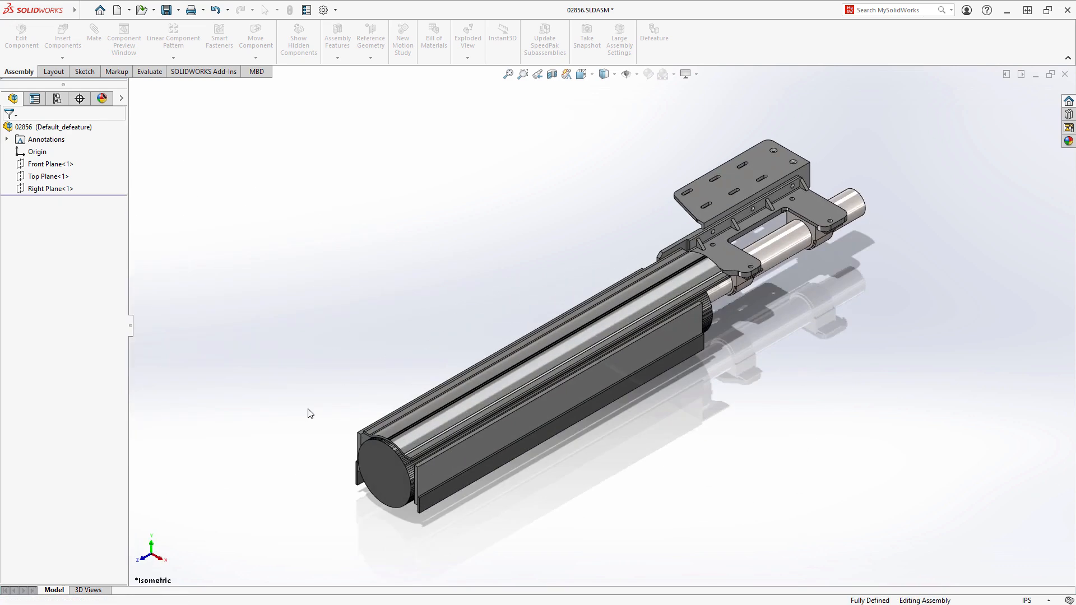
pyautogui.moveTo(307, 413); pyautogui.dragTo(297, 381, button='middle')
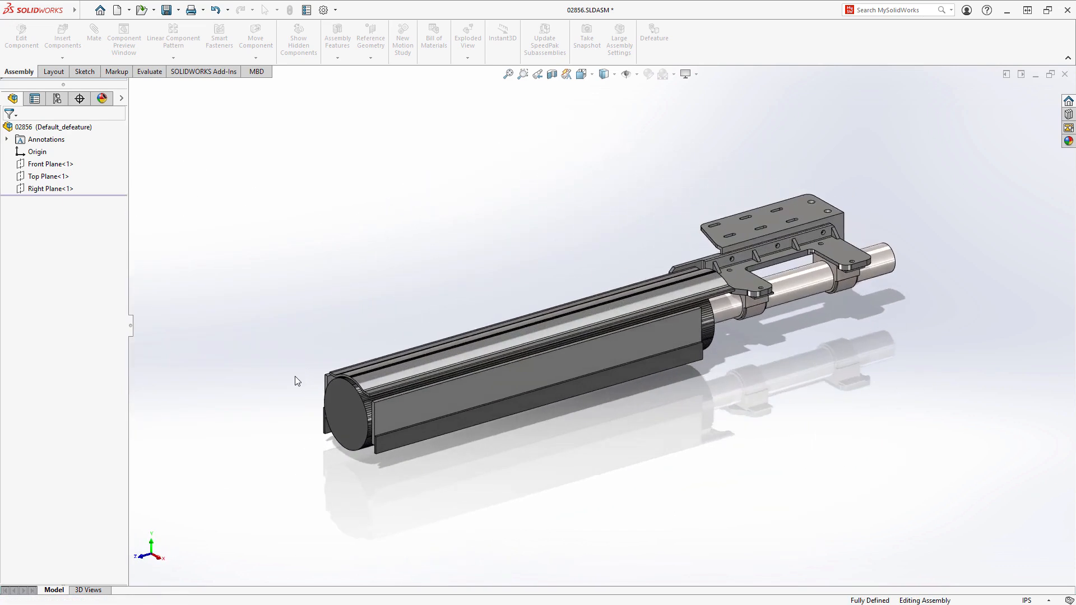
pyautogui.click(58, 99)
pyautogui.click(20, 149)
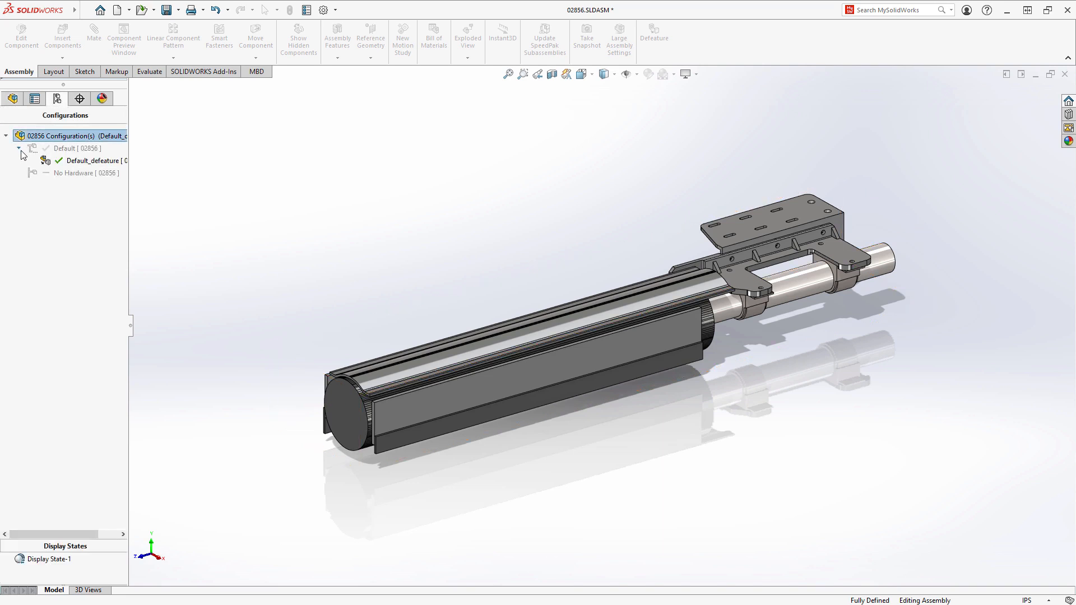
pyautogui.doubleClick(29, 149)
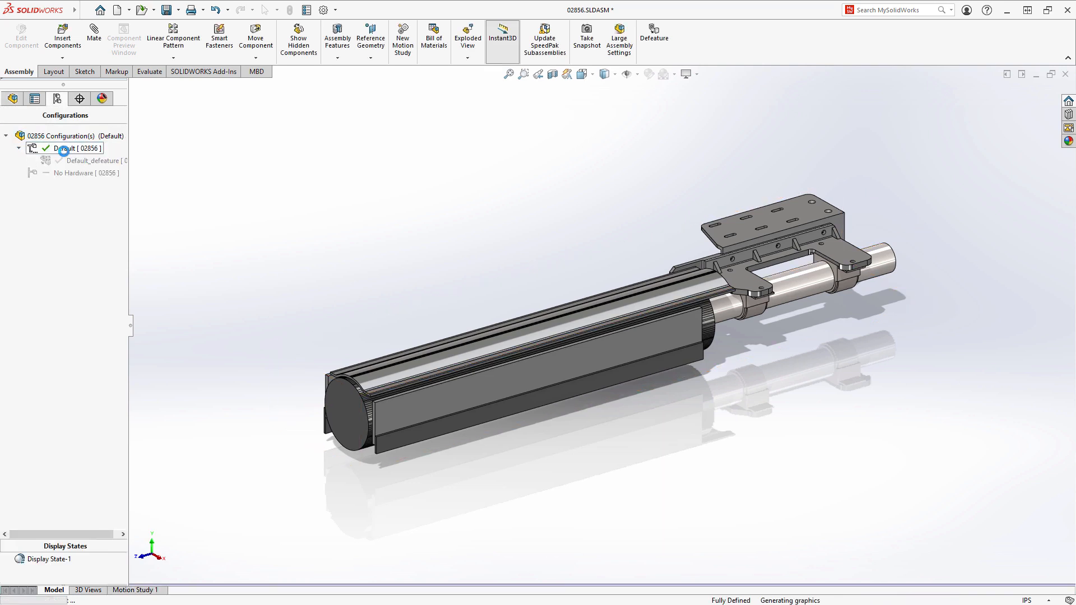
pyautogui.click(13, 100)
# Step: Switch to the 02800 assembly and set auger brush subassembly 02856 to use its defeatured version
pyautogui.hotkey('ctrl', 'Tab')
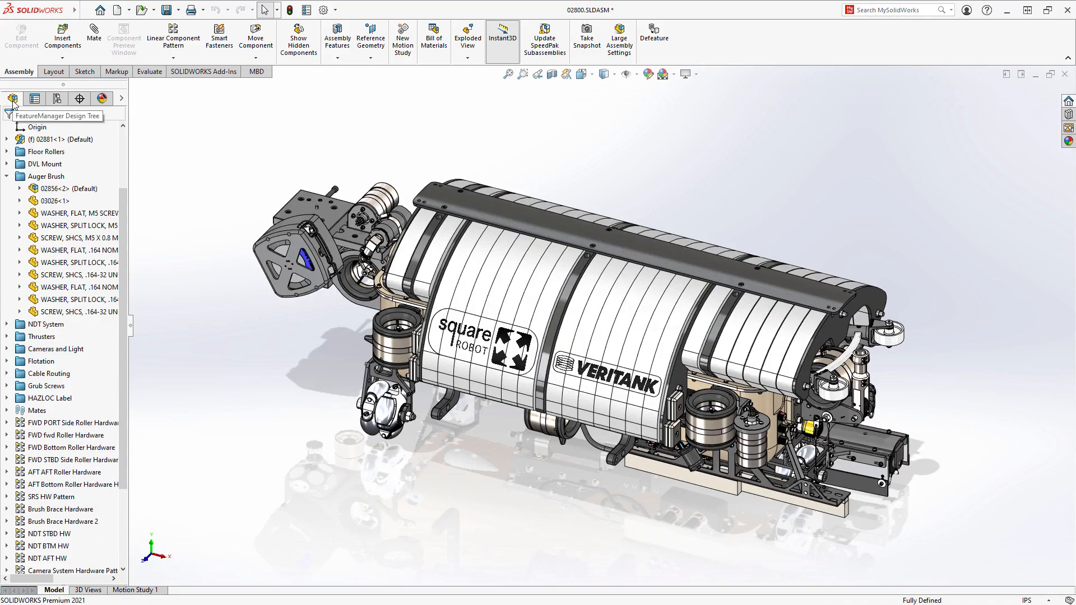
pyautogui.moveTo(636, 503); pyautogui.dragTo(407, 309, button='middle')
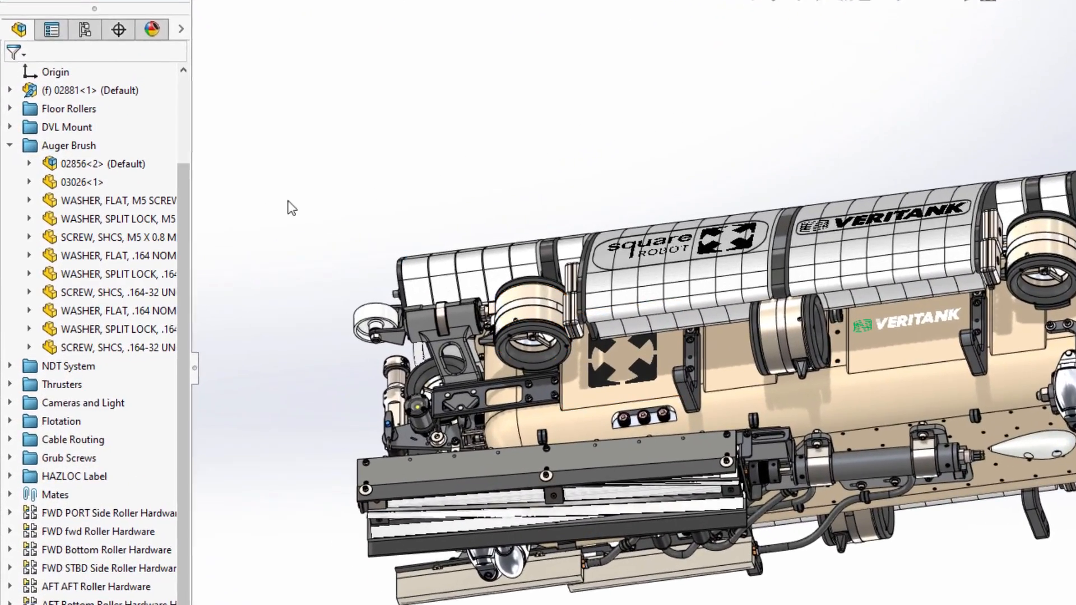
pyautogui.rightClick(125, 163)
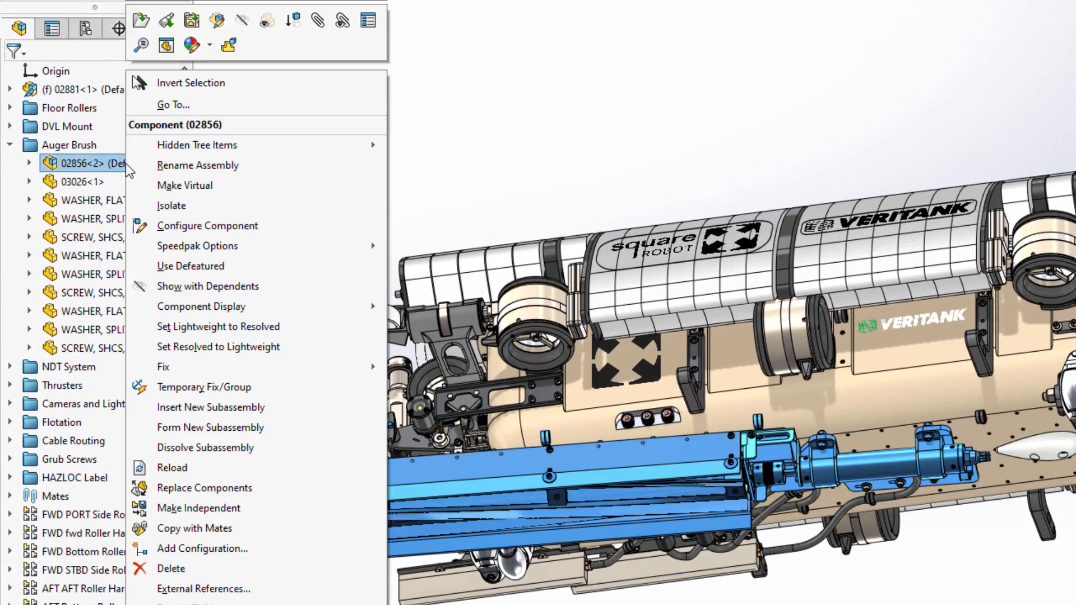
pyautogui.click(213, 272)
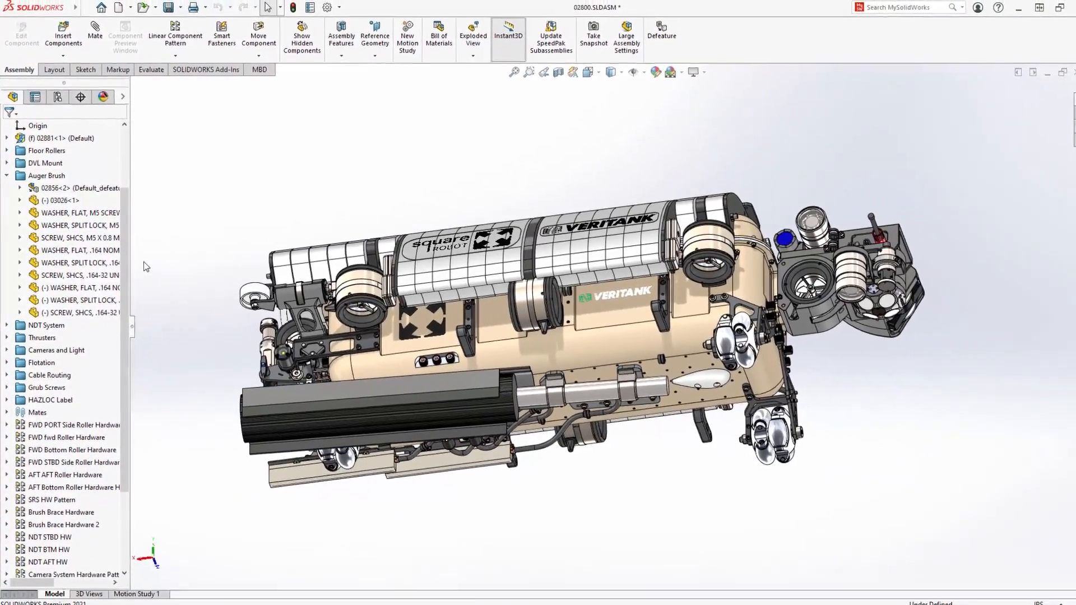
pyautogui.moveTo(144, 261); pyautogui.dragTo(357, 449, button='middle')
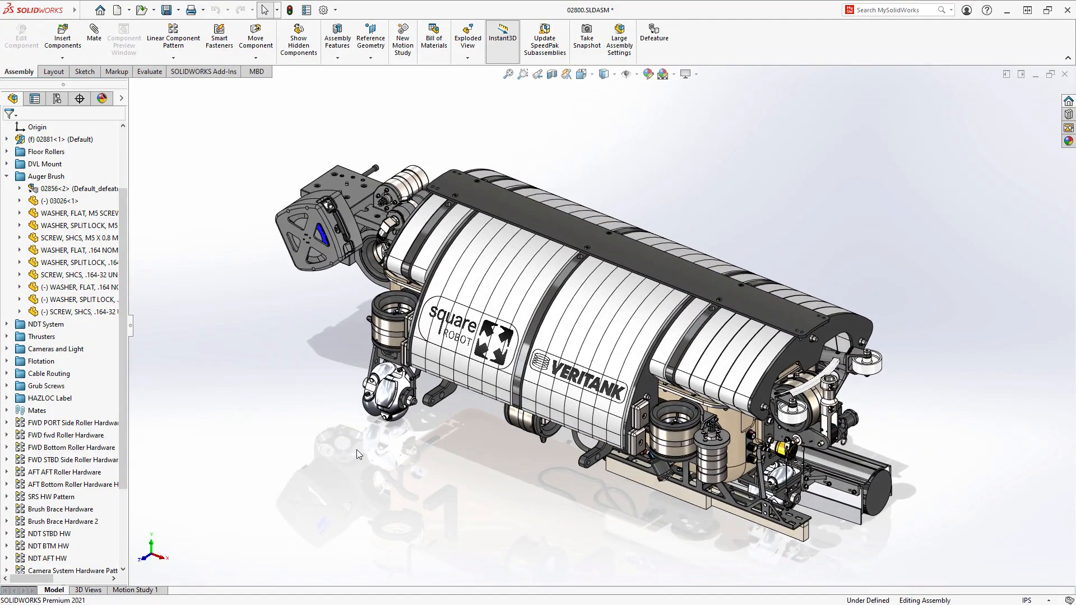